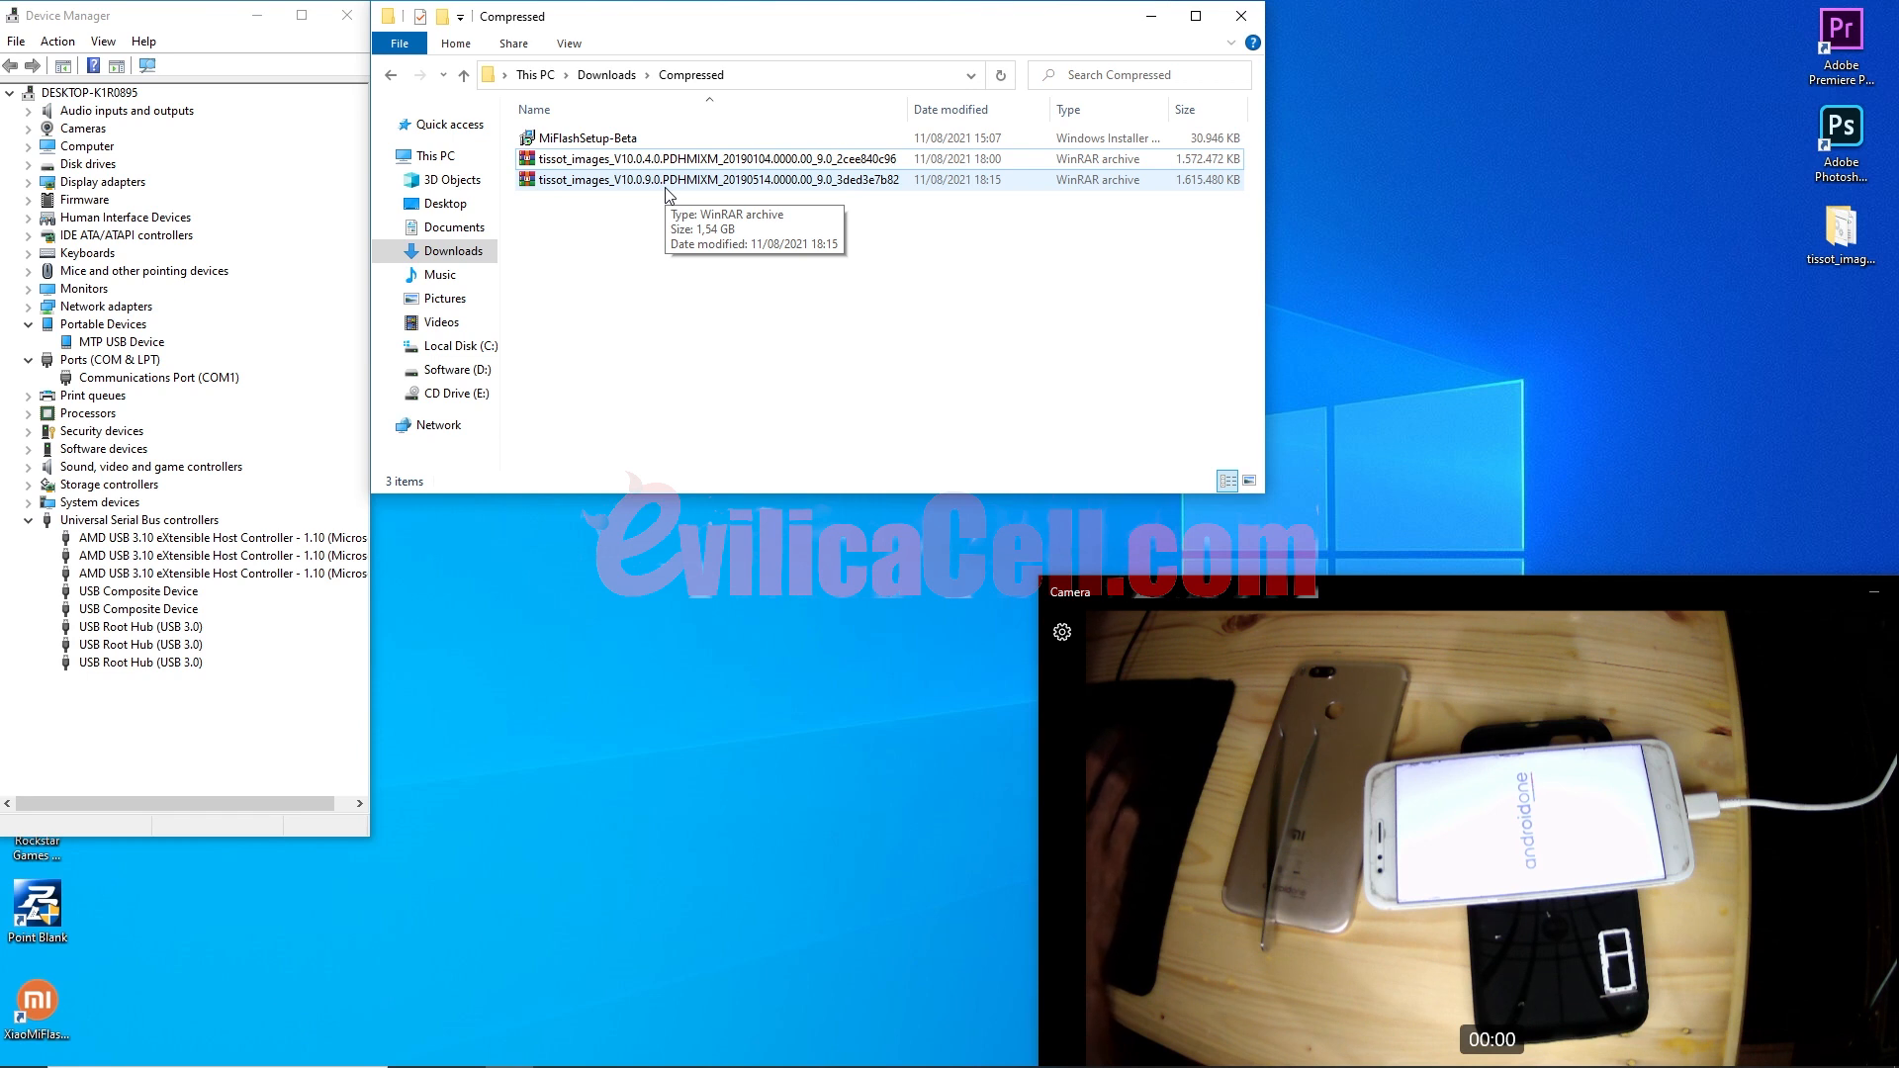
# - Open the tissot_images_V10.0.4.0.PDHMIXM archive from the Compressed folder and go into the TAR file inside it
pyautogui.click(654, 167)
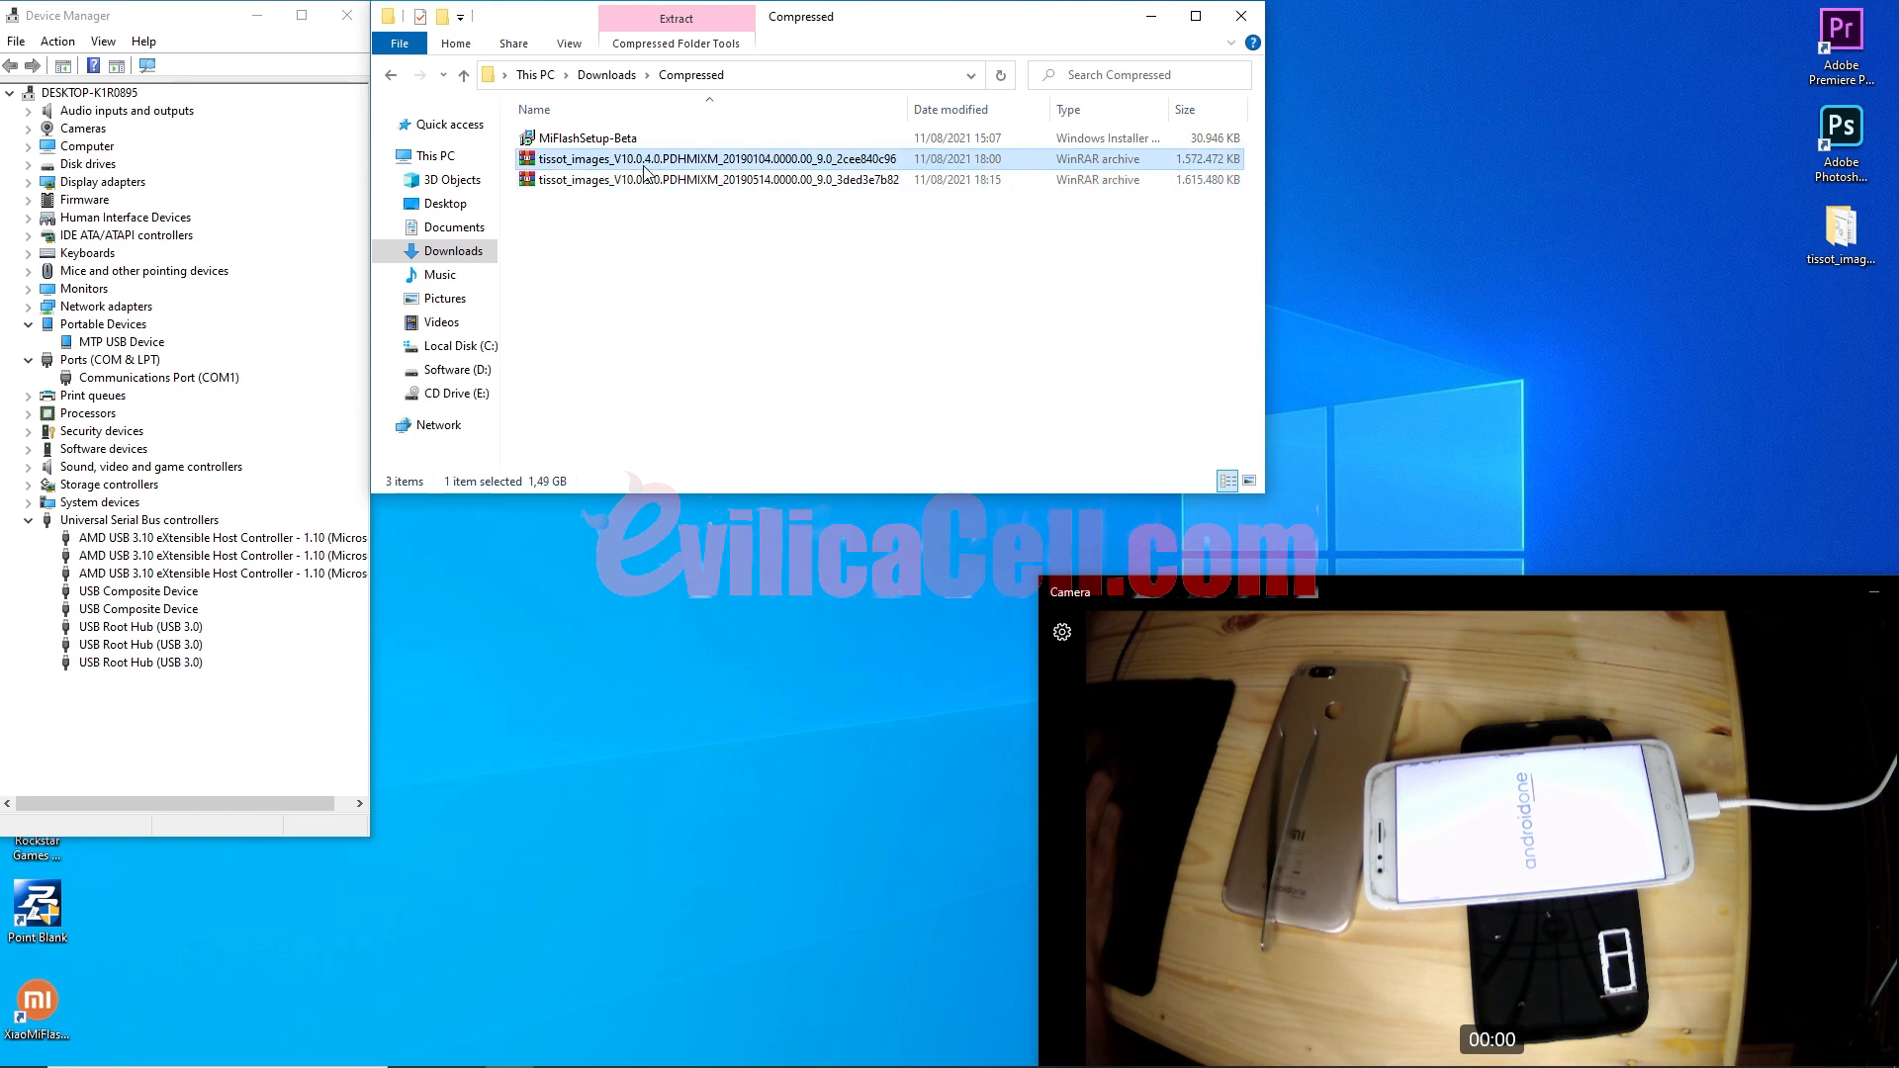
pyautogui.rightClick(645, 168)
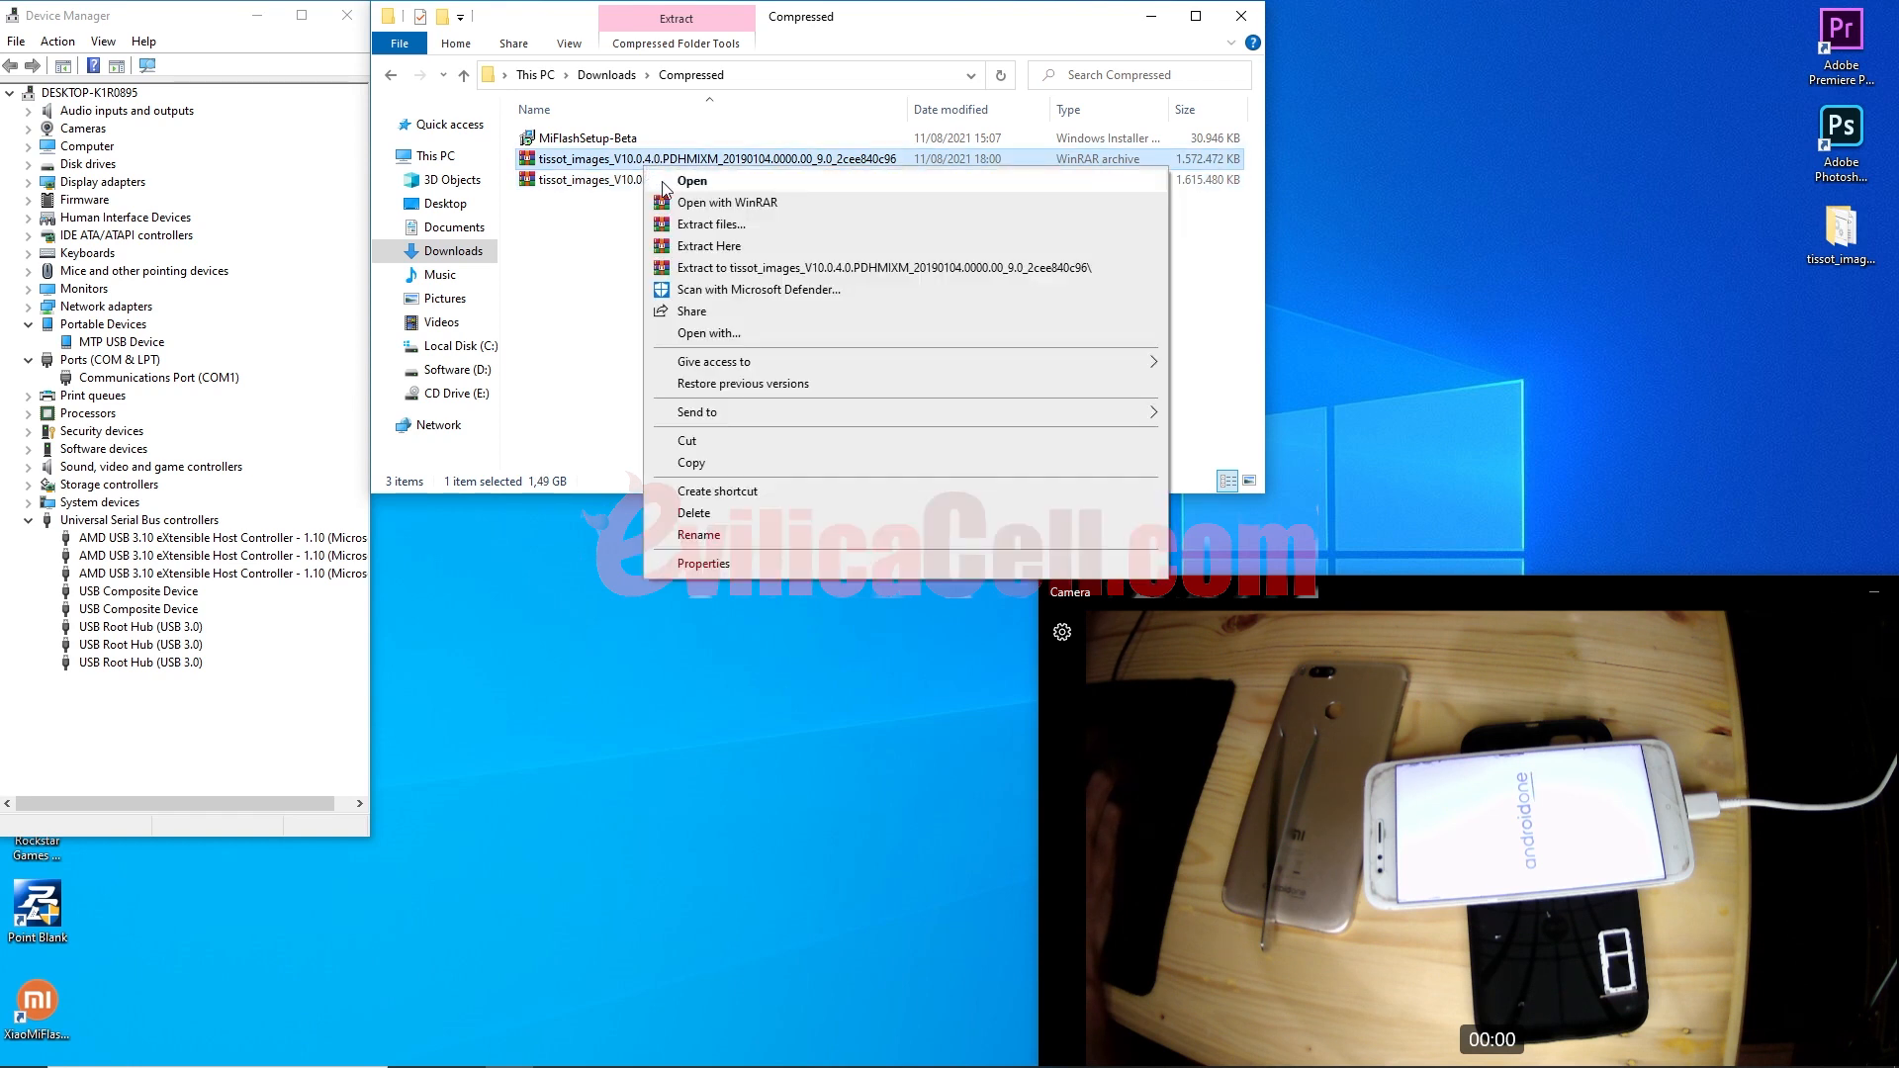
pyautogui.click(691, 181)
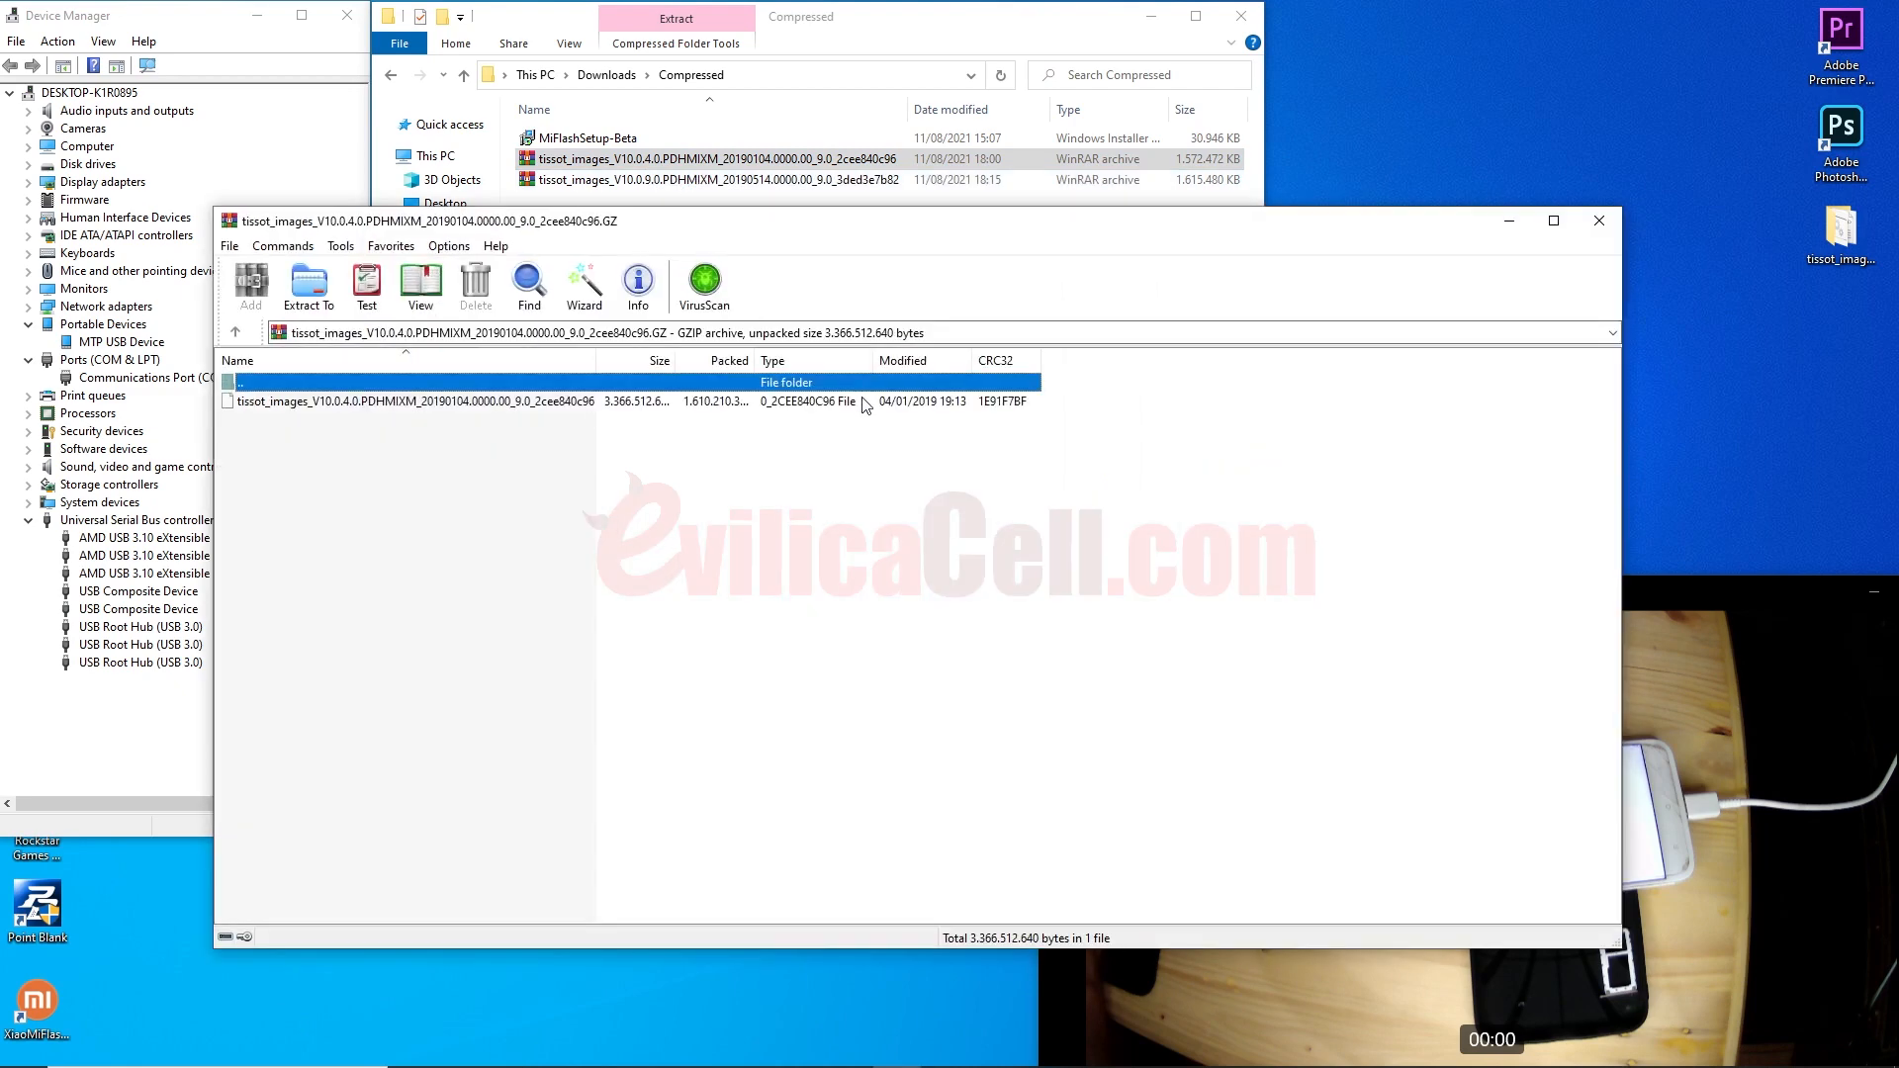
pyautogui.click(416, 403)
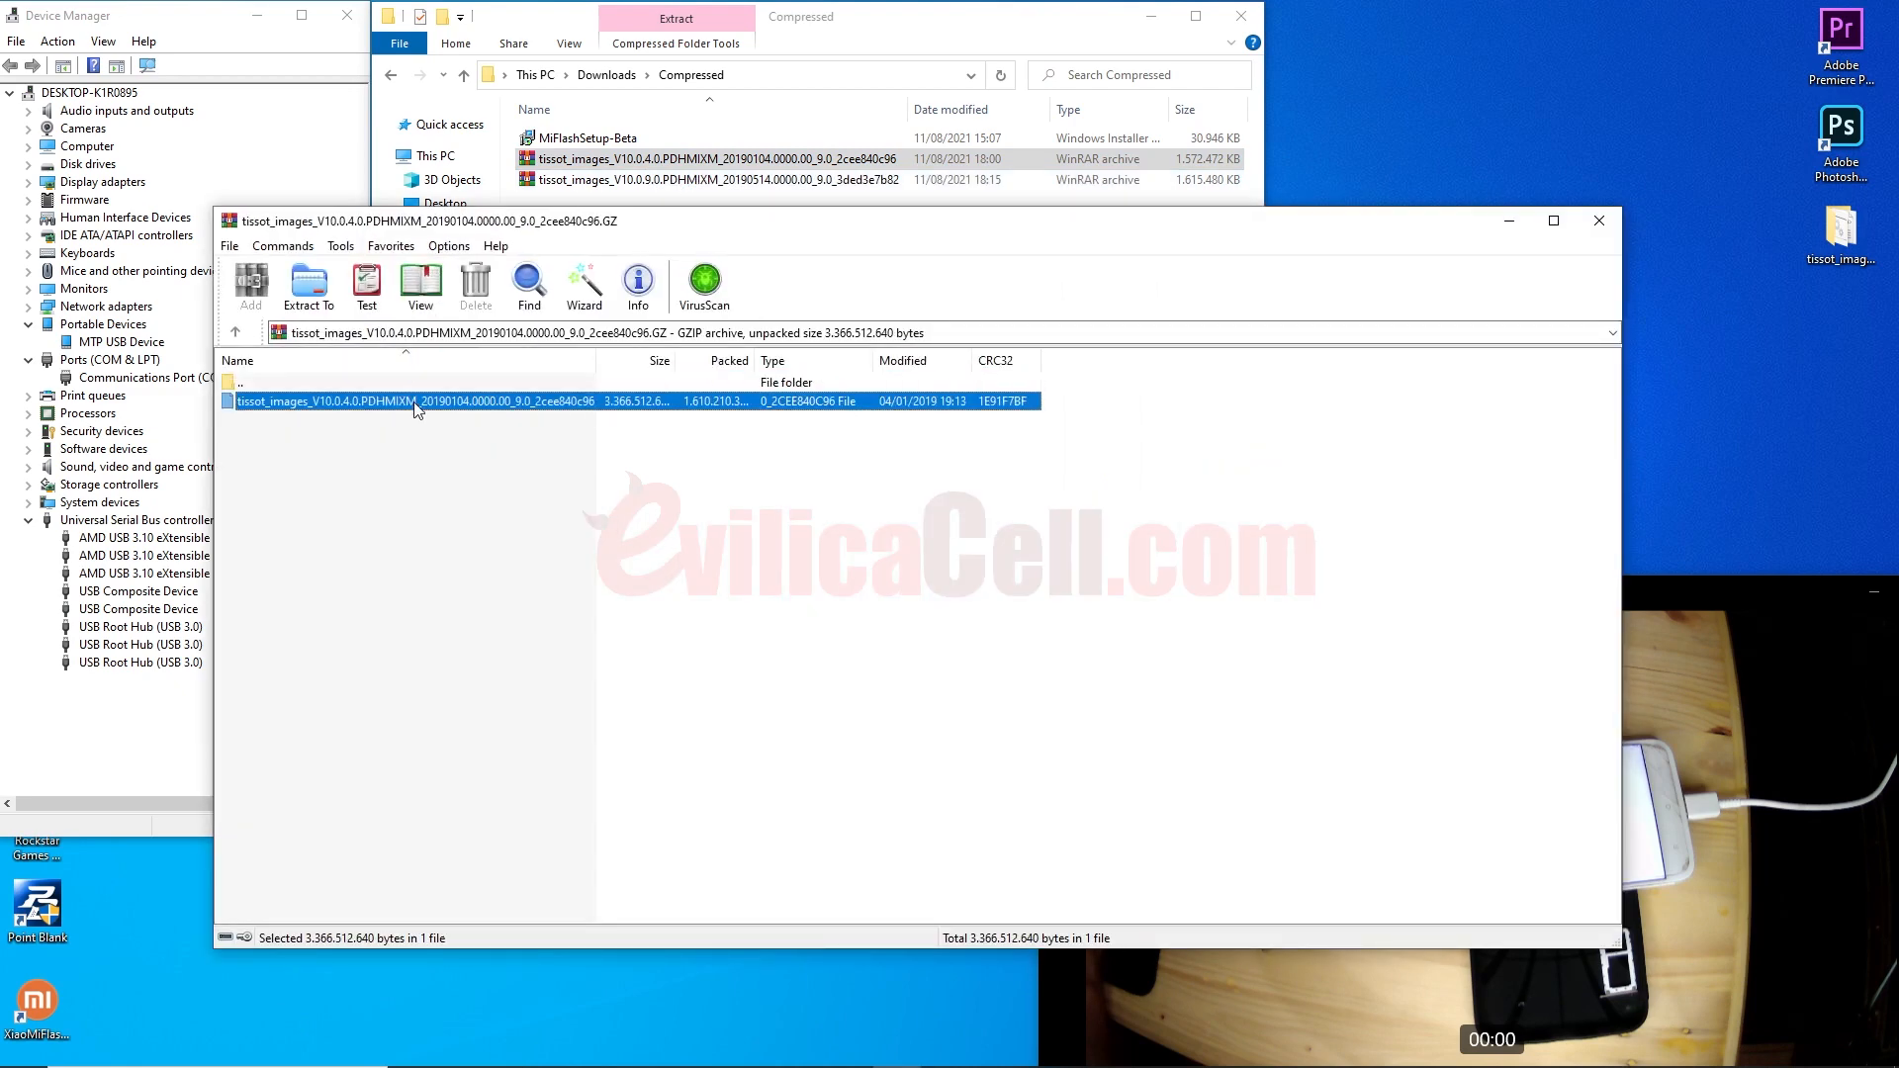
pyautogui.rightClick(417, 406)
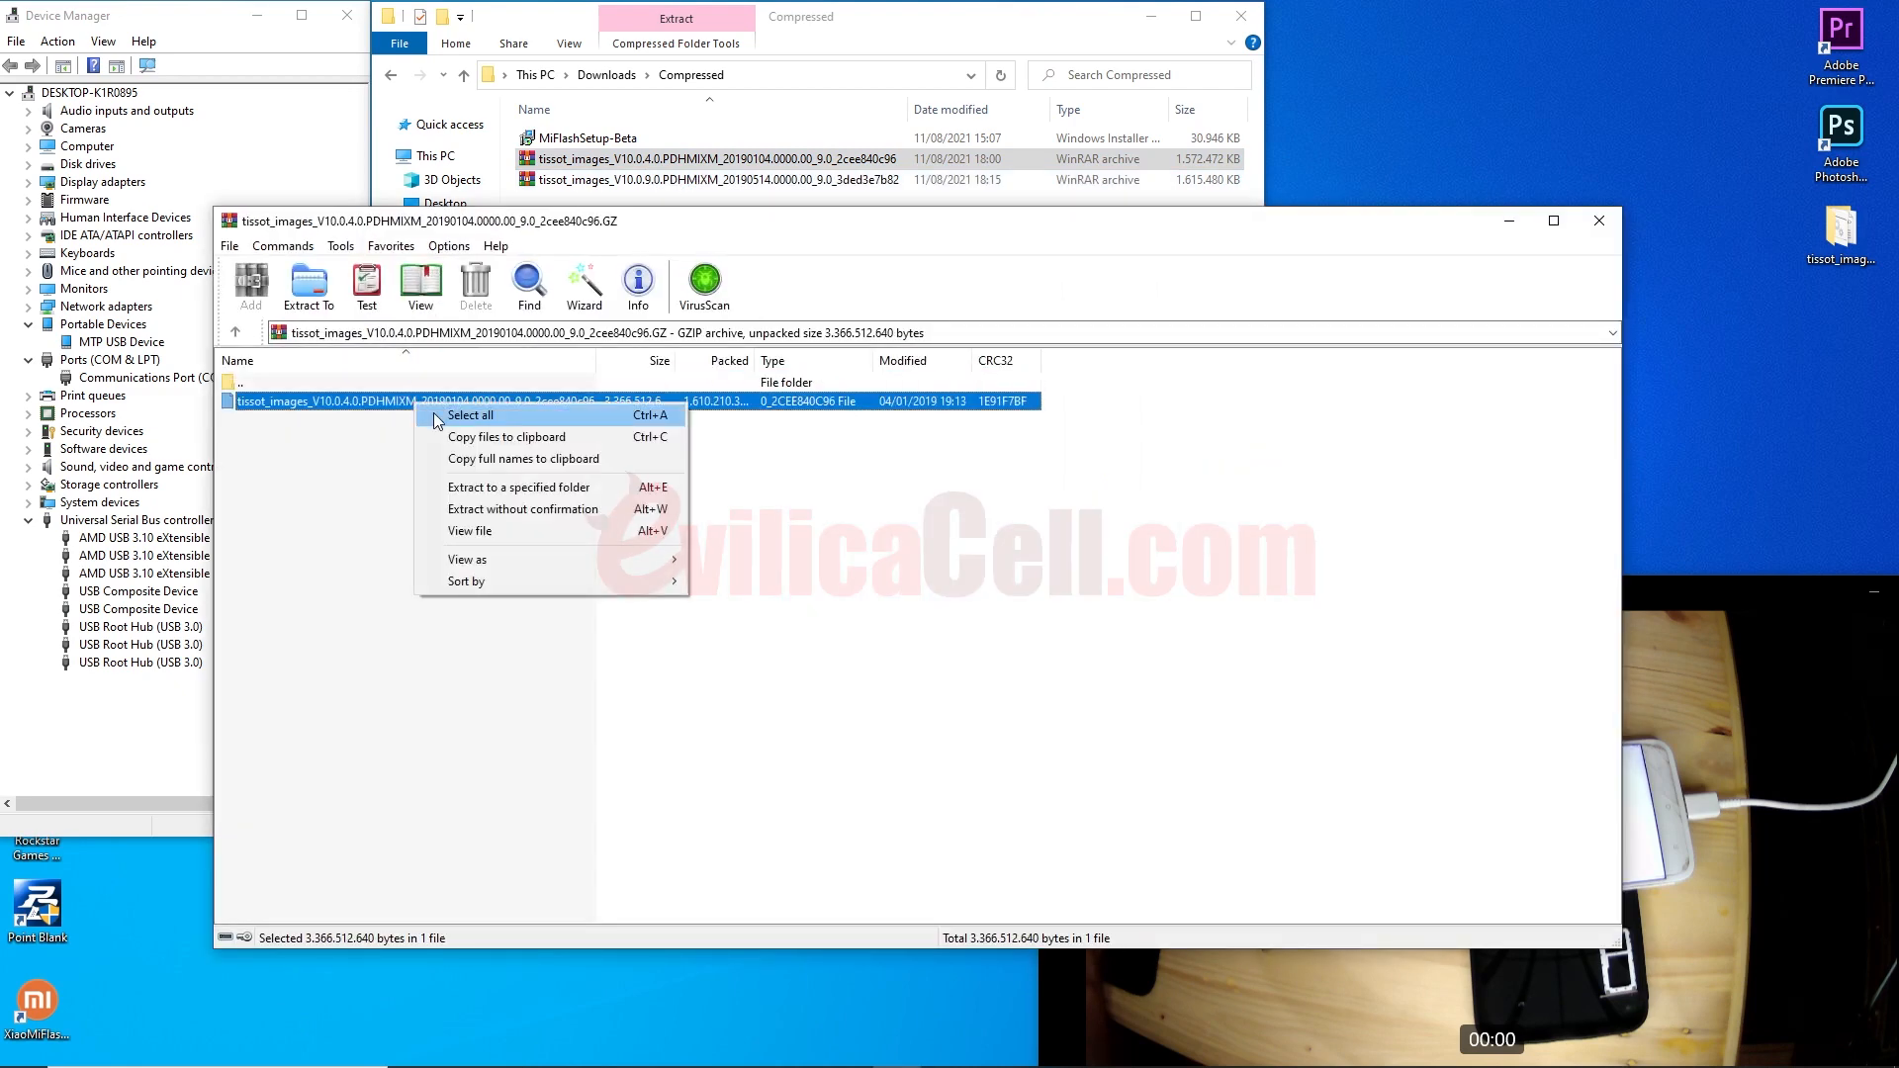
pyautogui.click(428, 412)
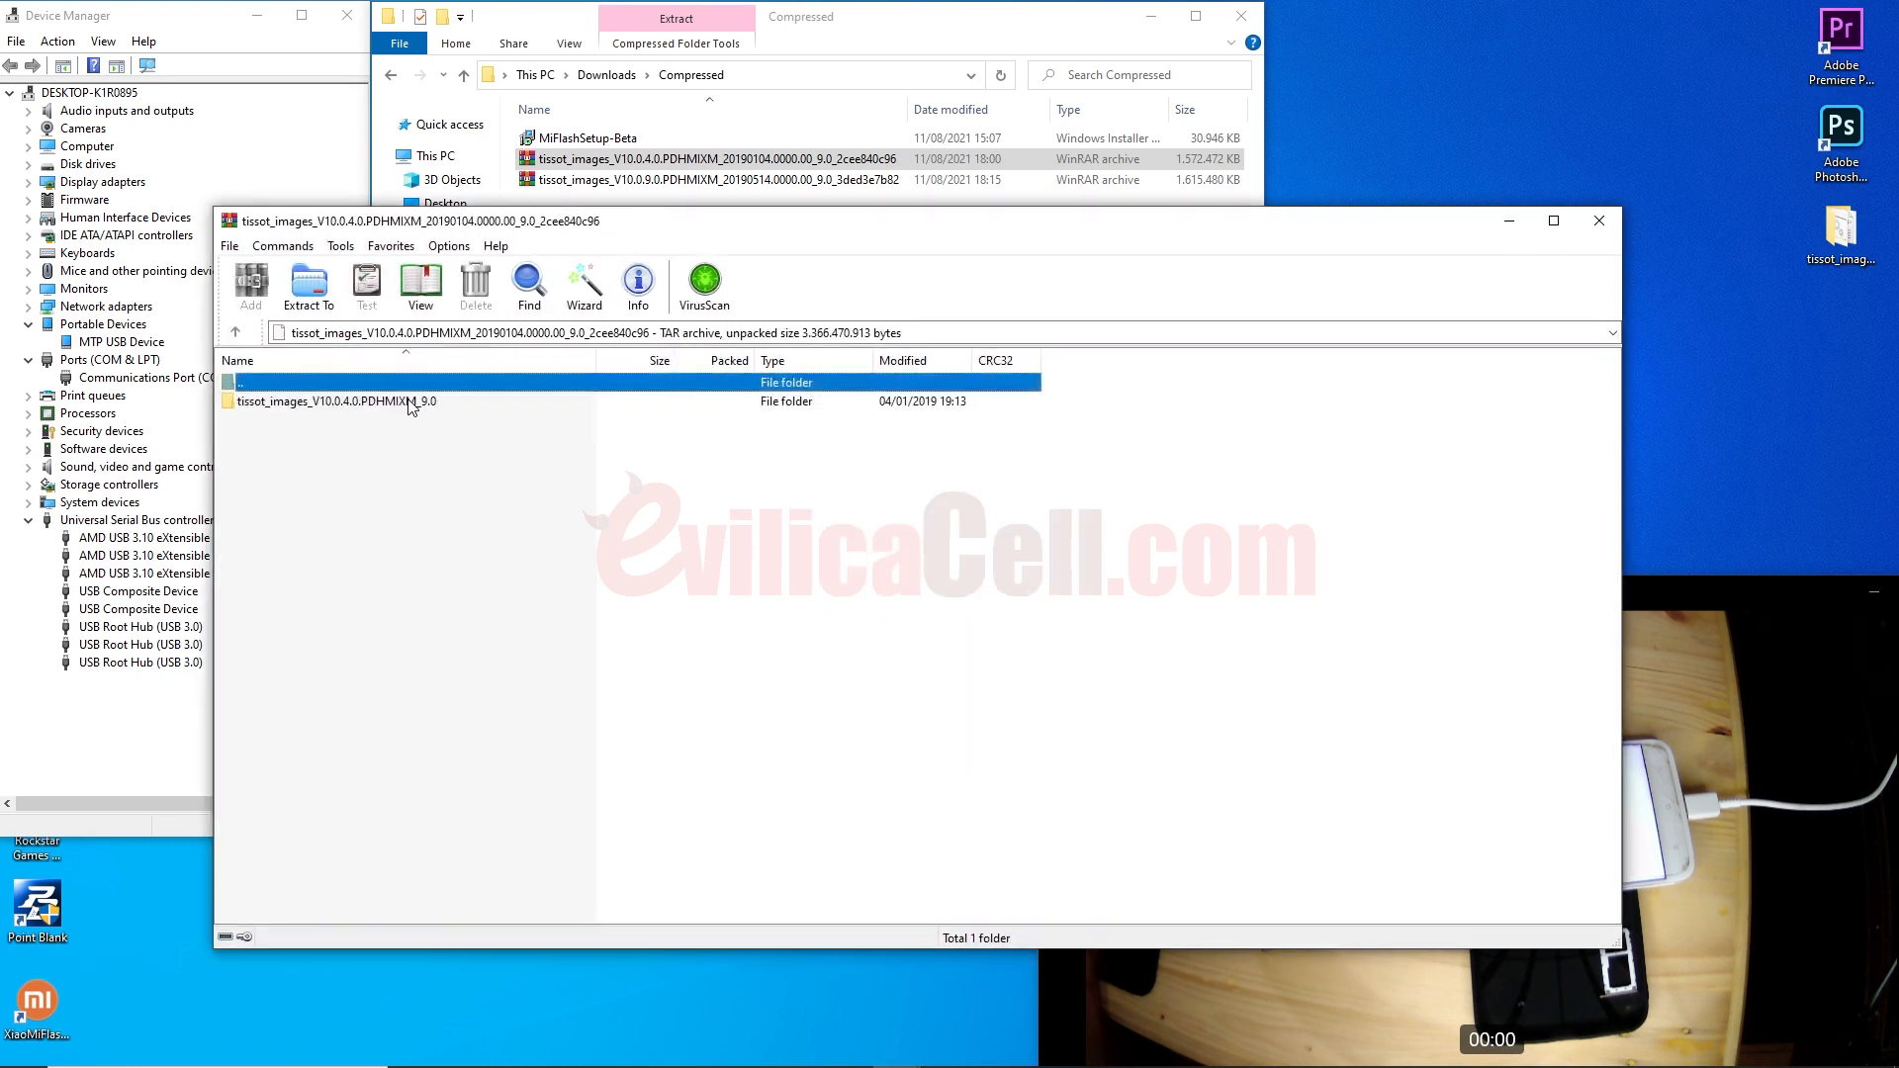
pyautogui.click(336, 401)
pyautogui.click(309, 442)
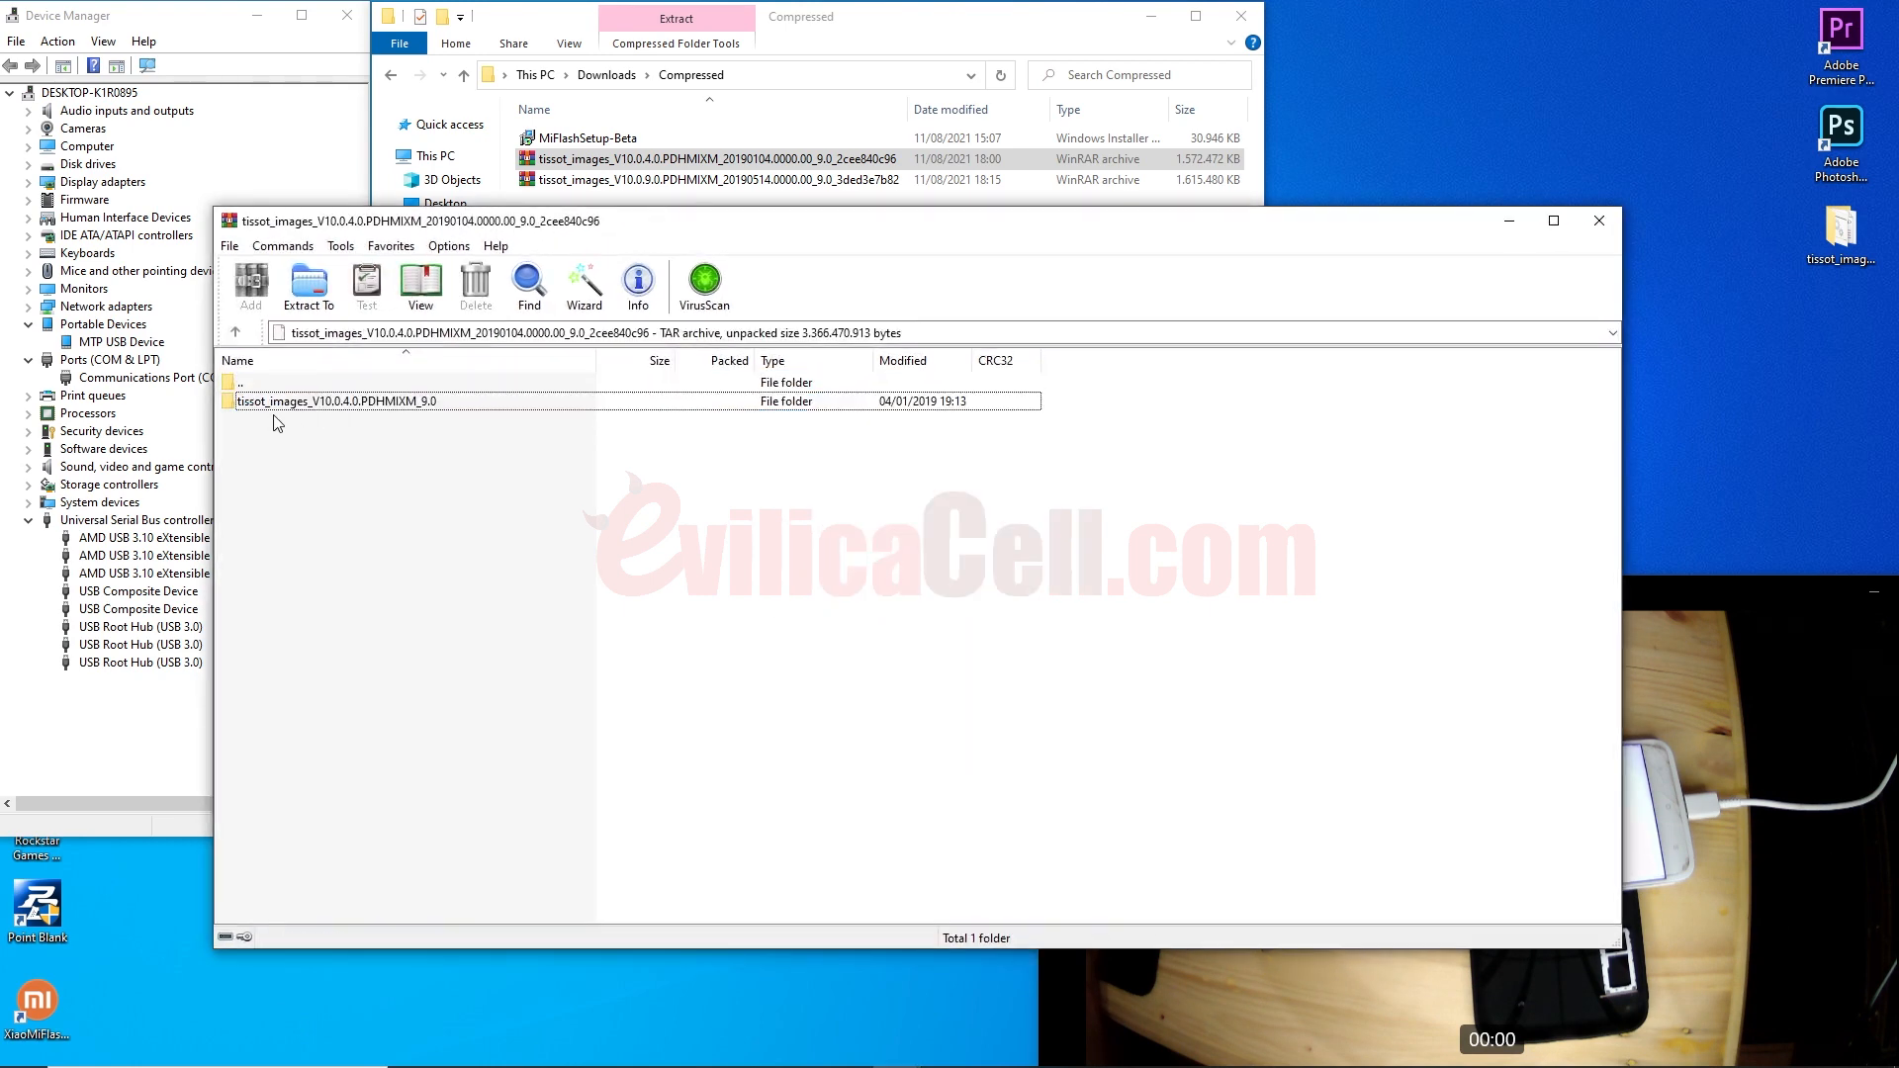
pyautogui.click(307, 287)
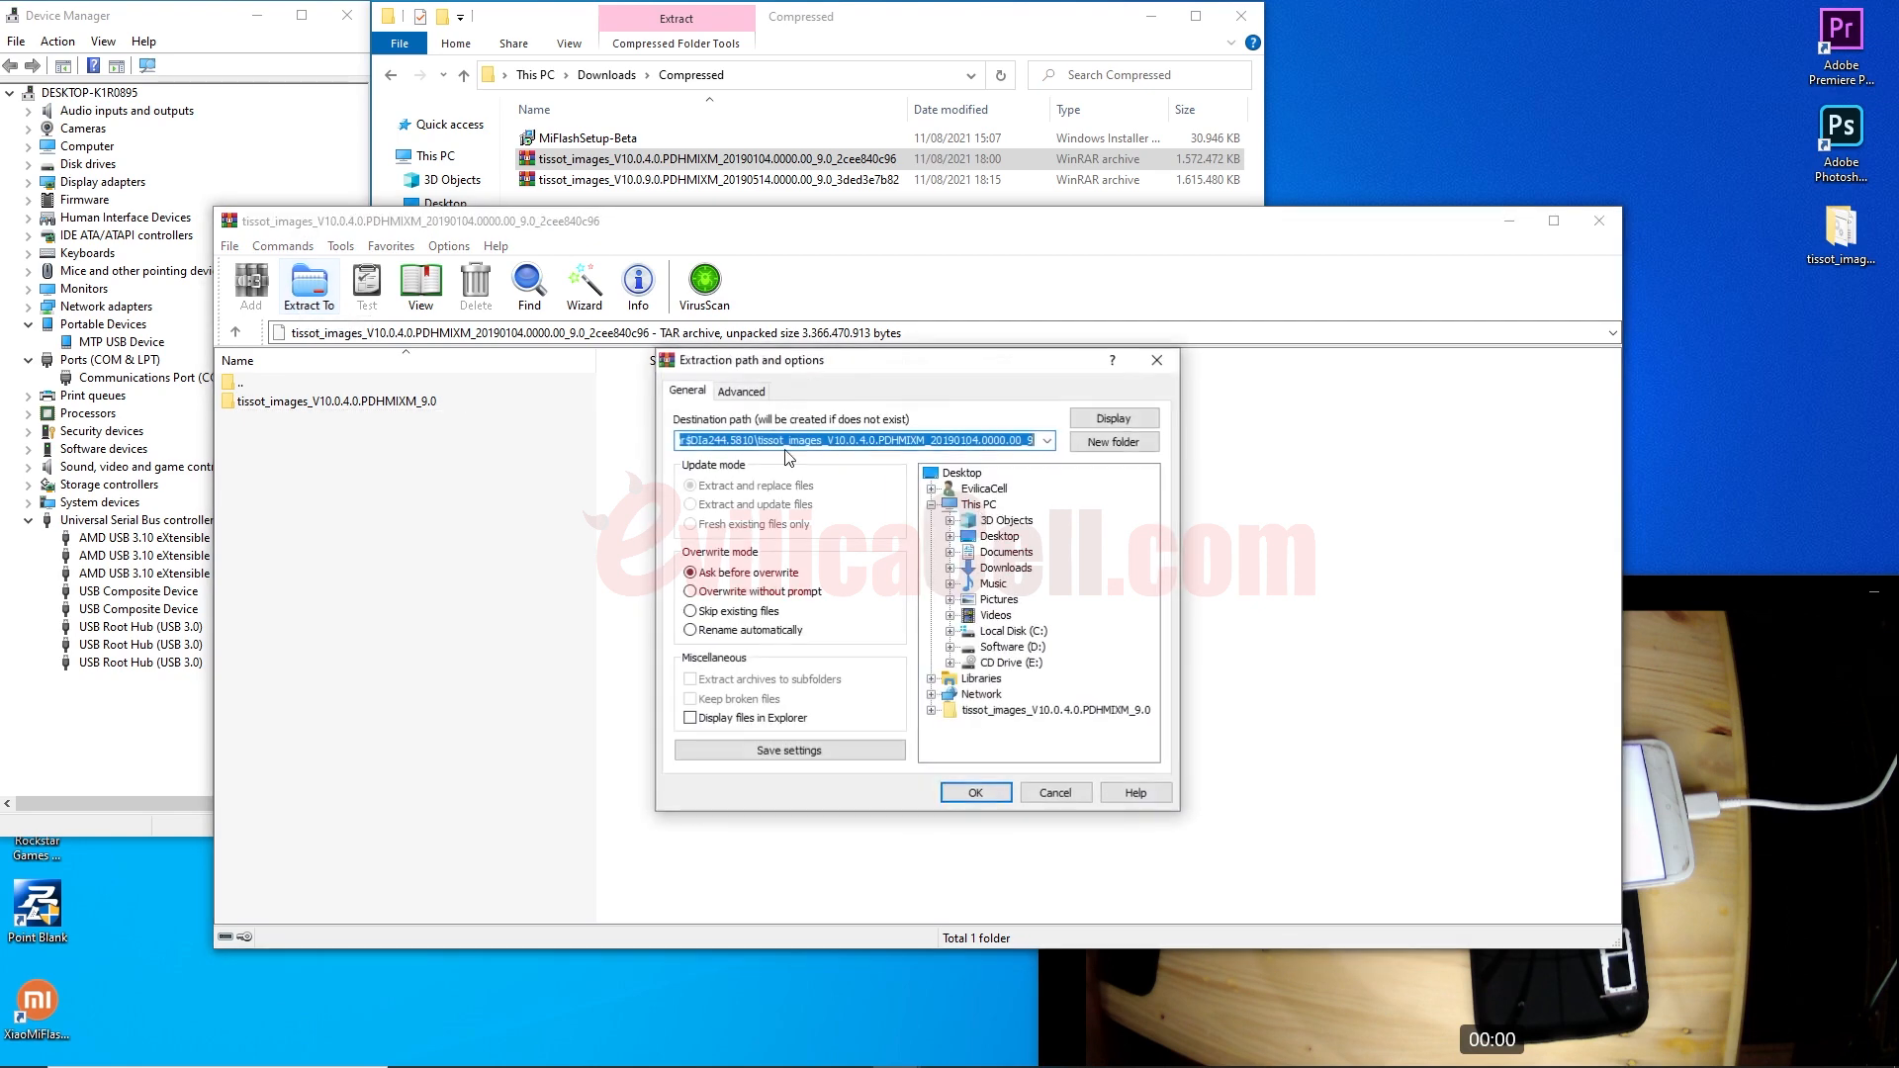
pyautogui.click(959, 474)
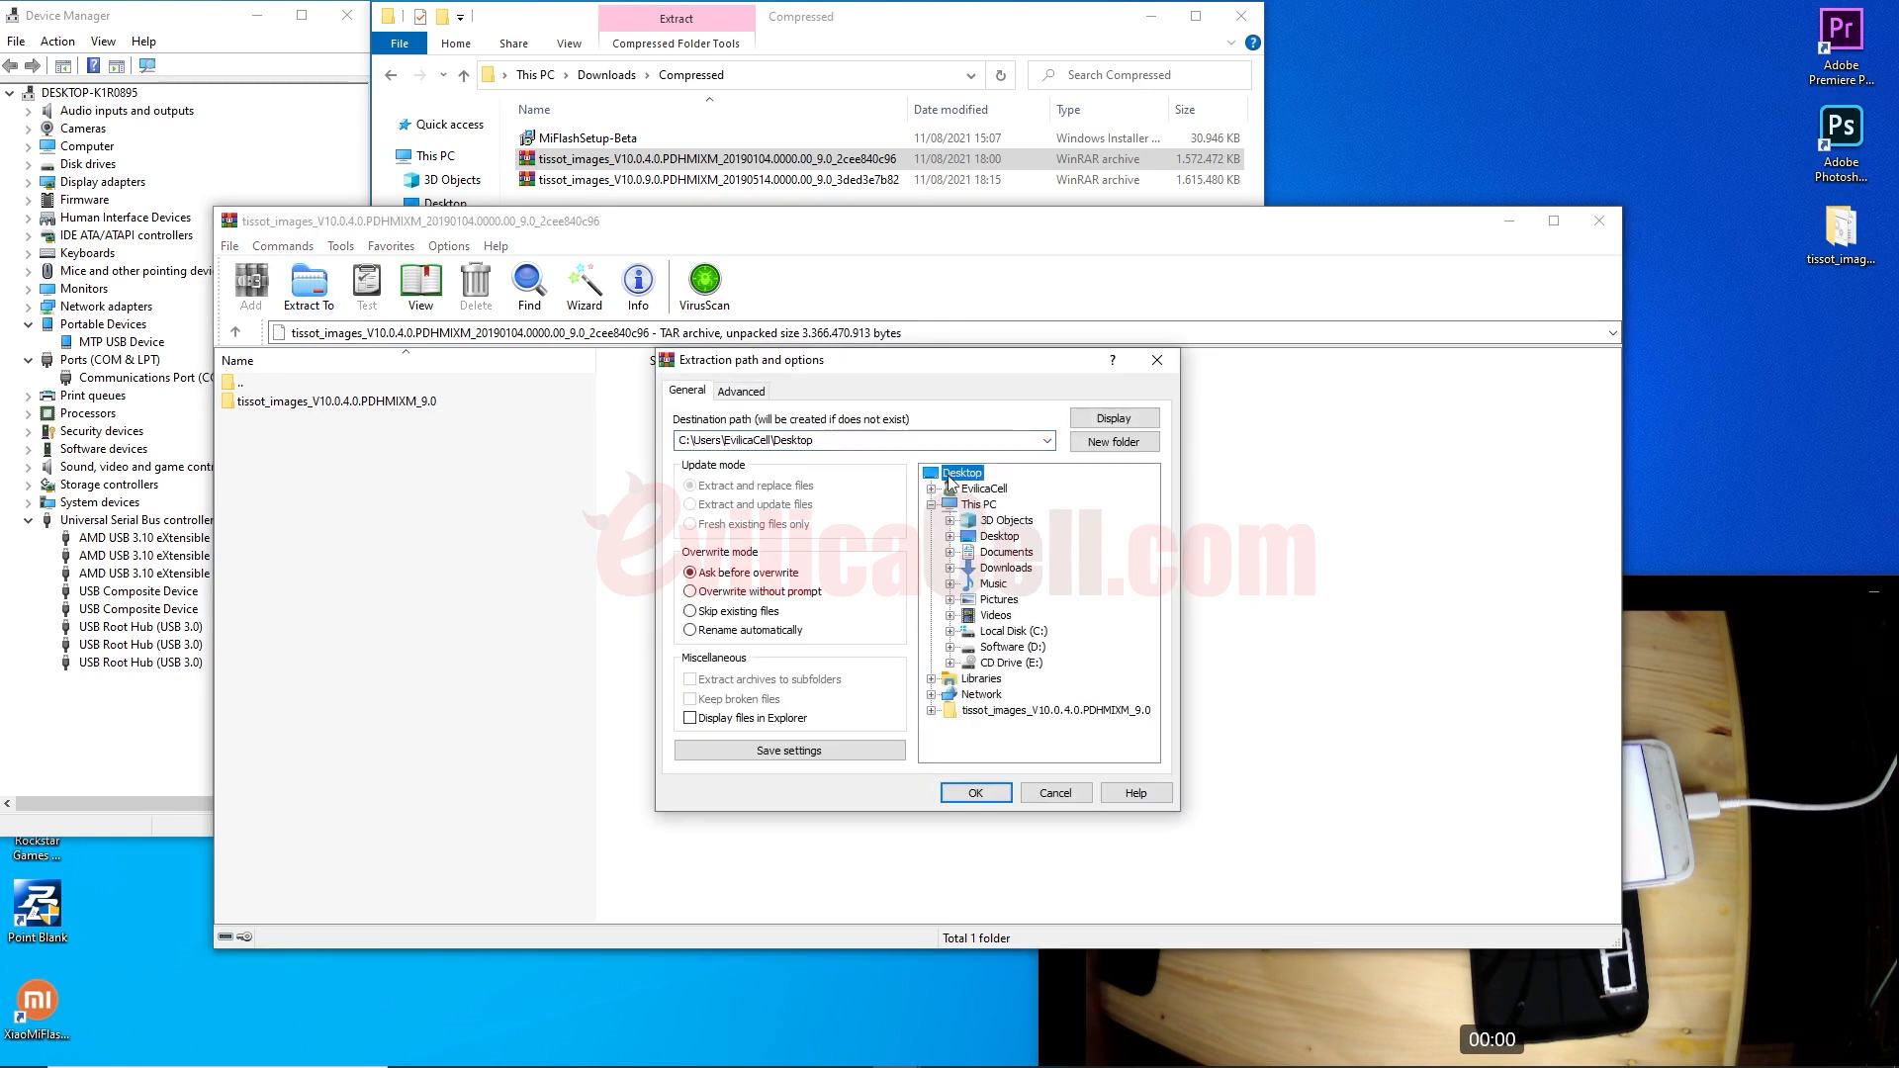
pyautogui.click(1155, 360)
pyautogui.click(1614, 217)
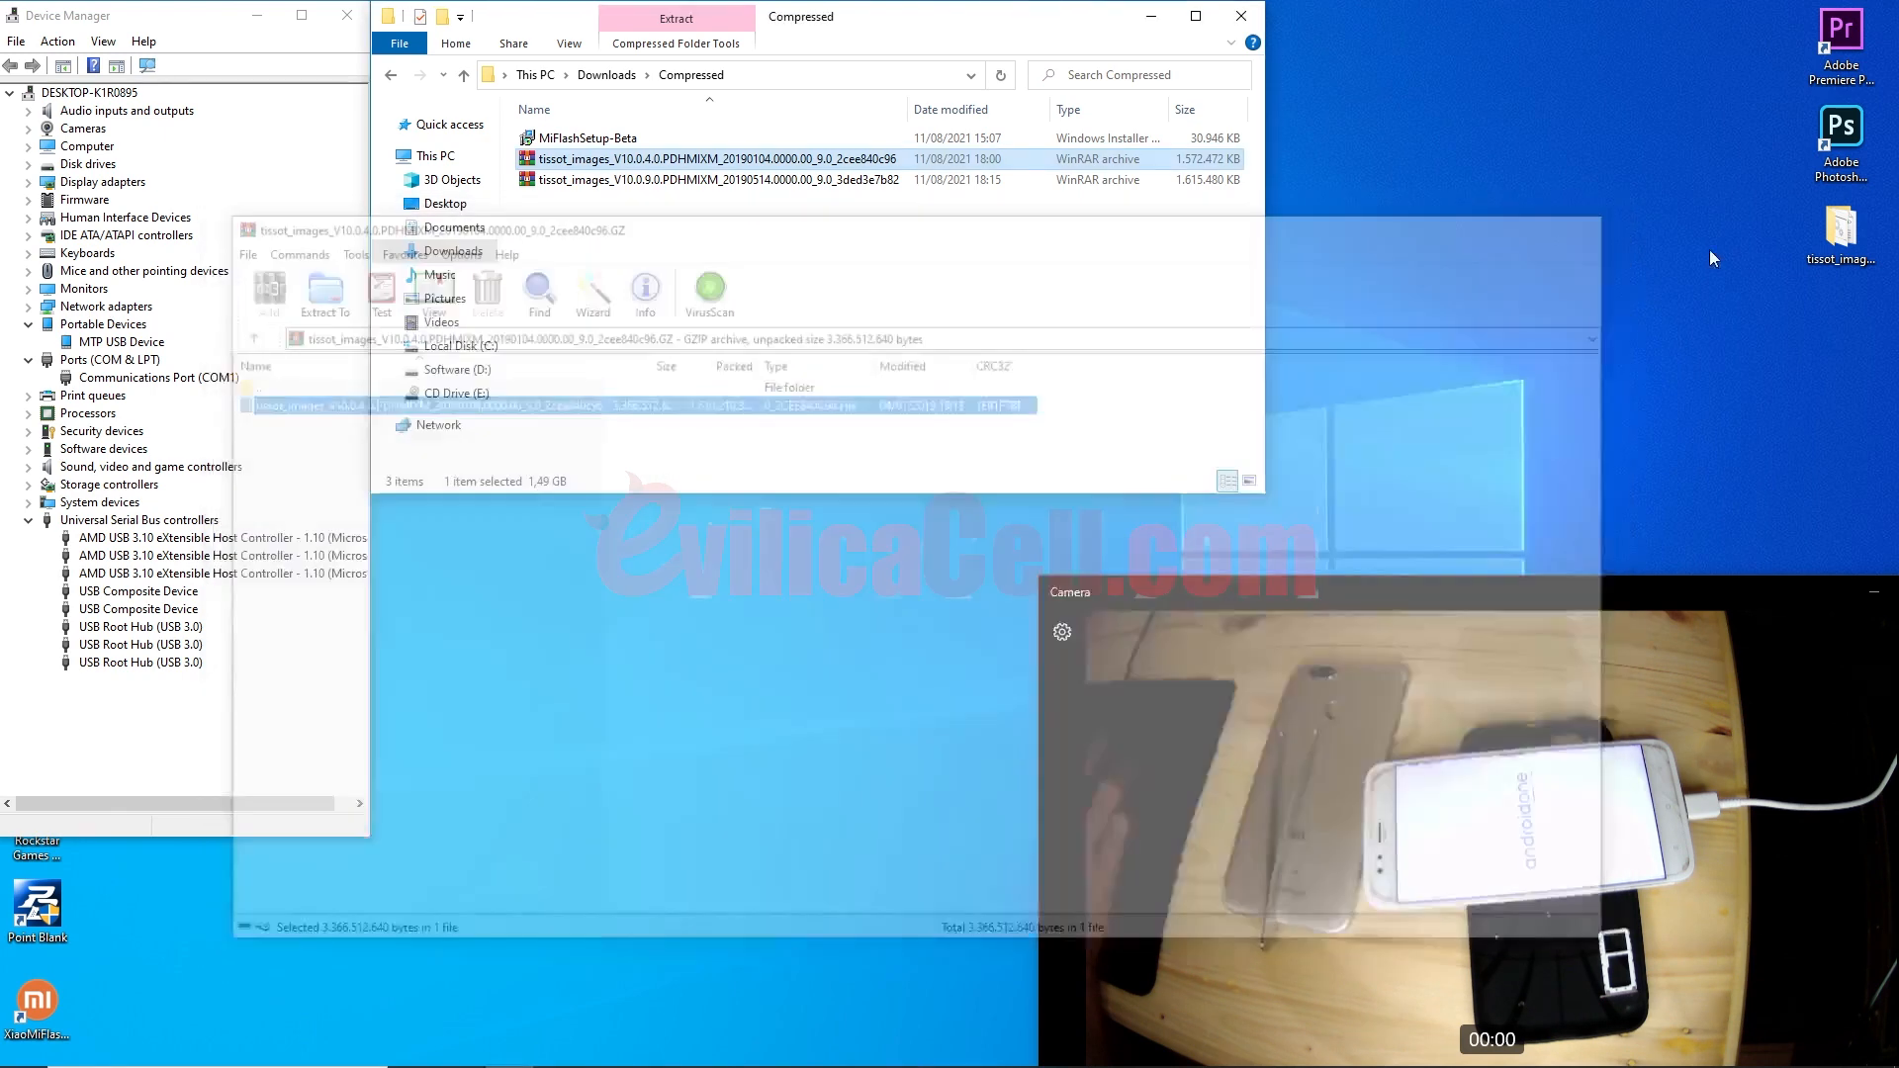
# - Examine the files in the extracted tissot_images firmware folder on the desktop and close the folder
pyautogui.doubleClick(1831, 244)
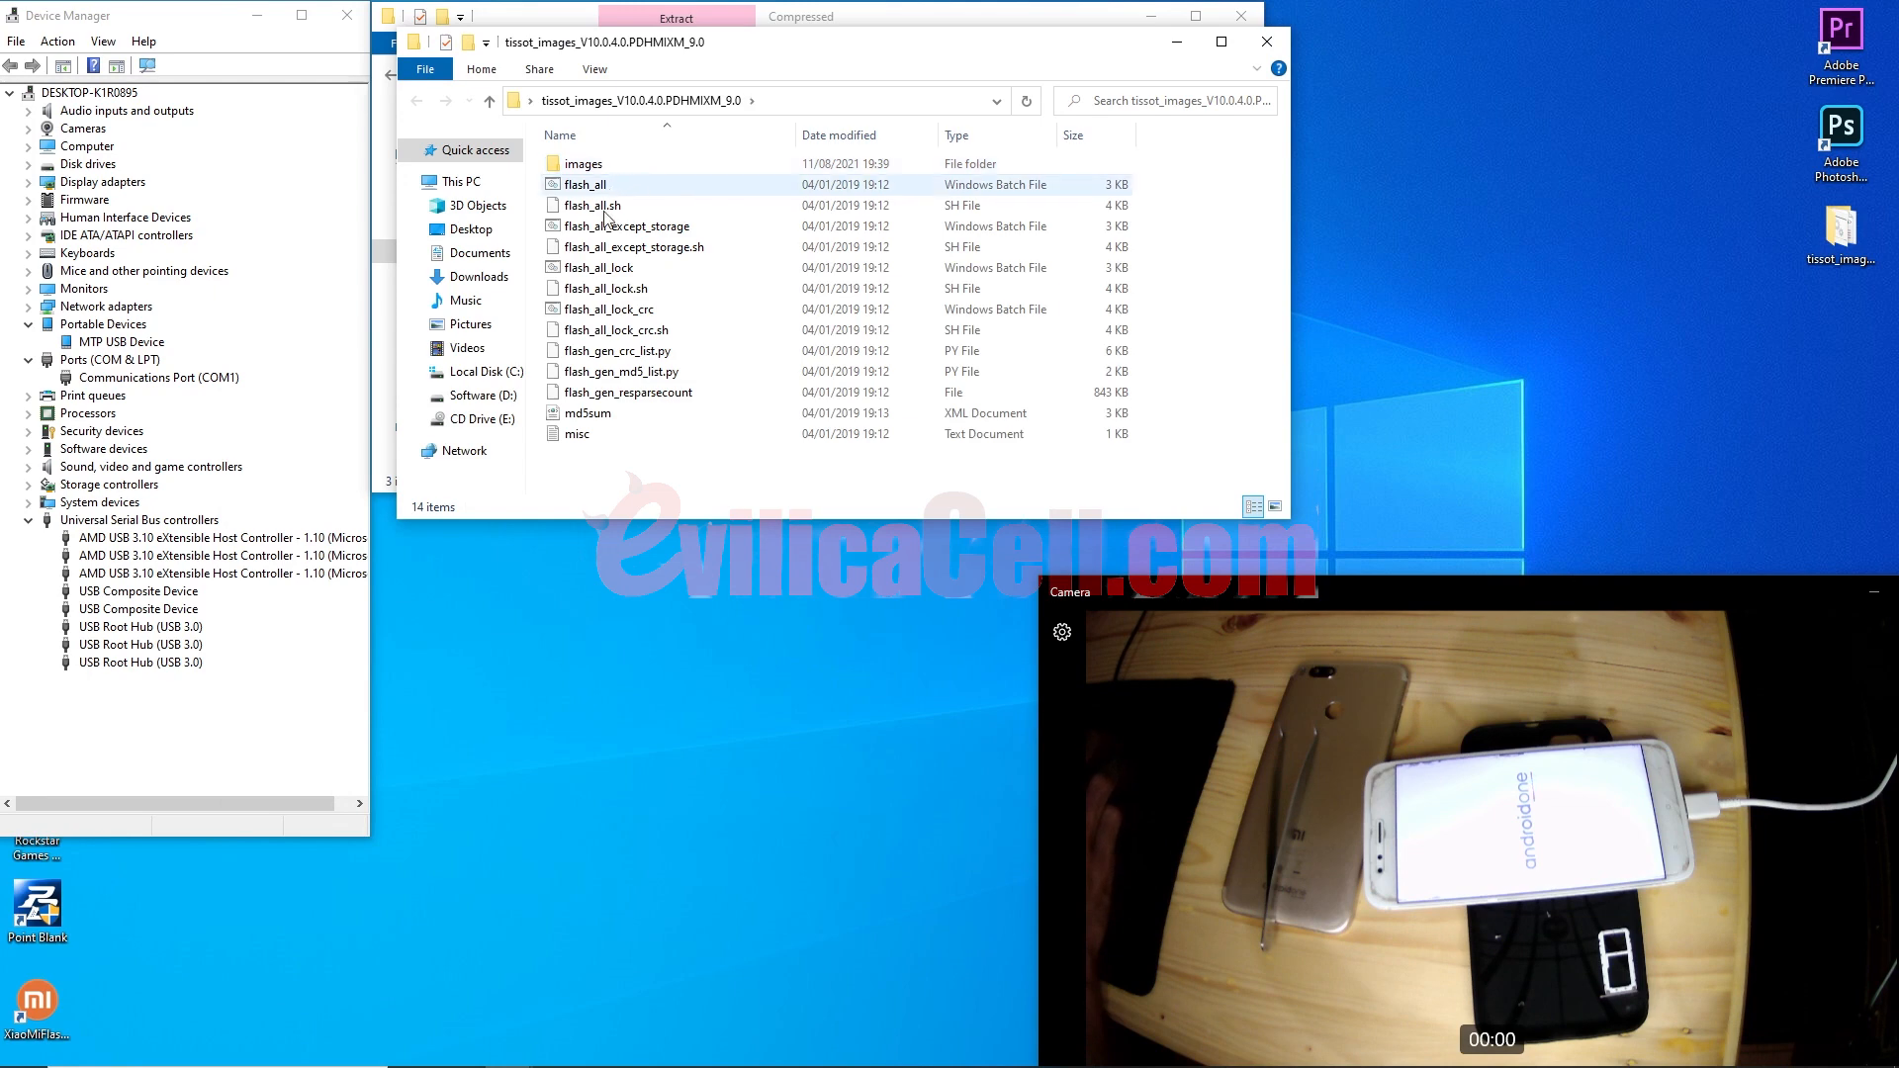
pyautogui.moveTo(607, 476); pyautogui.dragTo(637, 163)
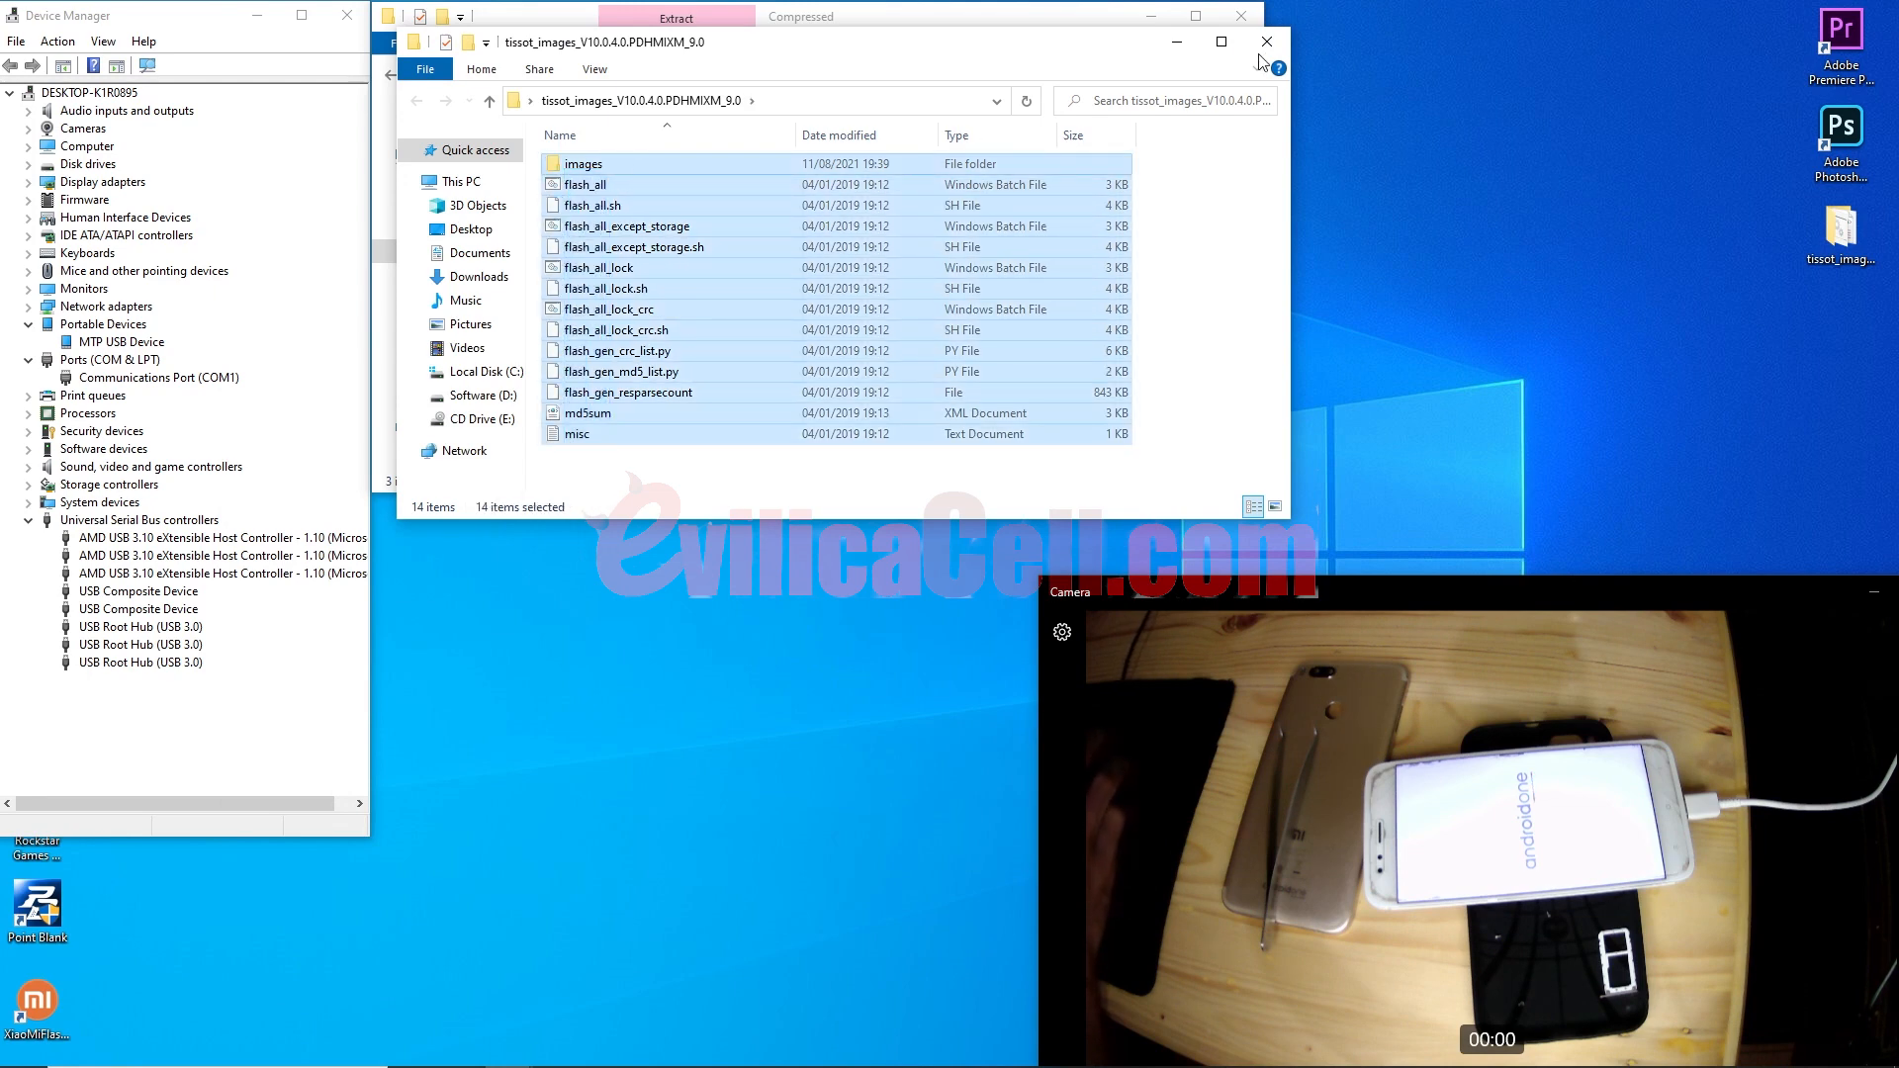
pyautogui.click(1265, 42)
pyautogui.click(648, 146)
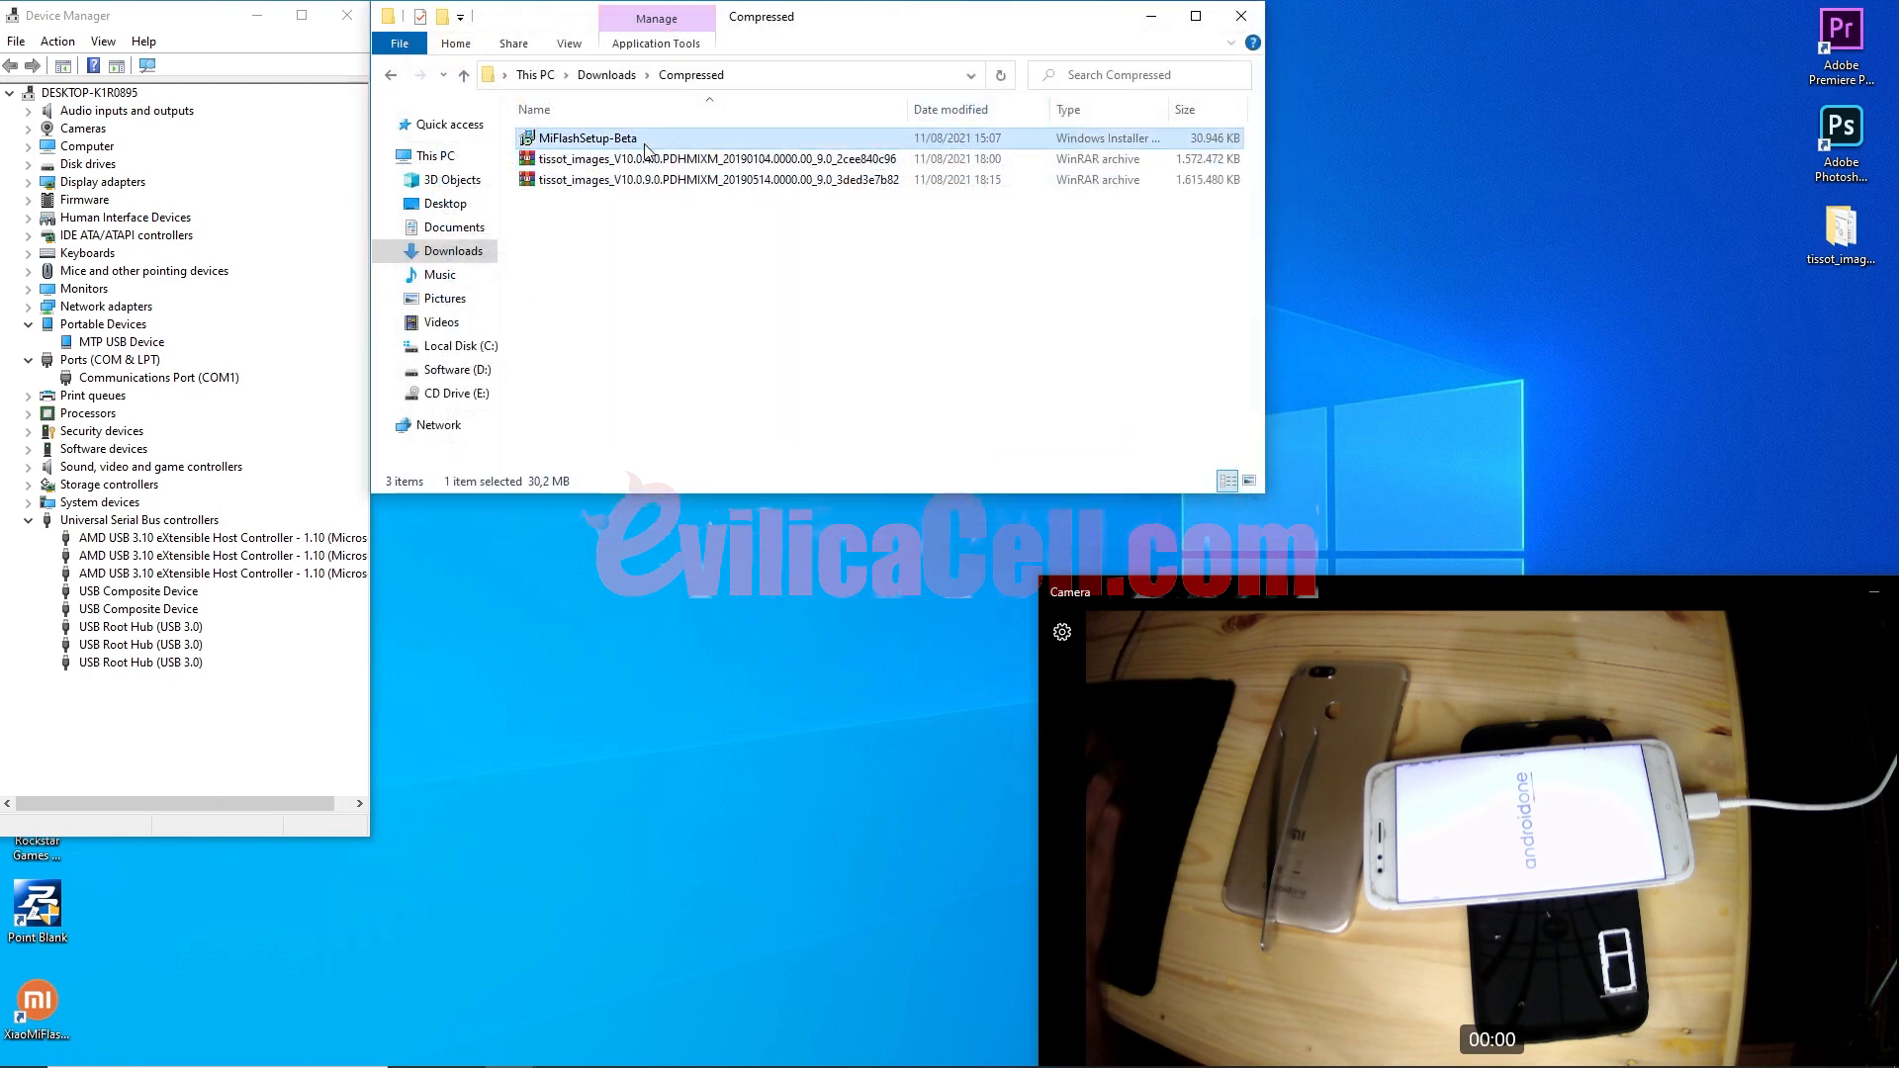
pyautogui.rightClick(645, 147)
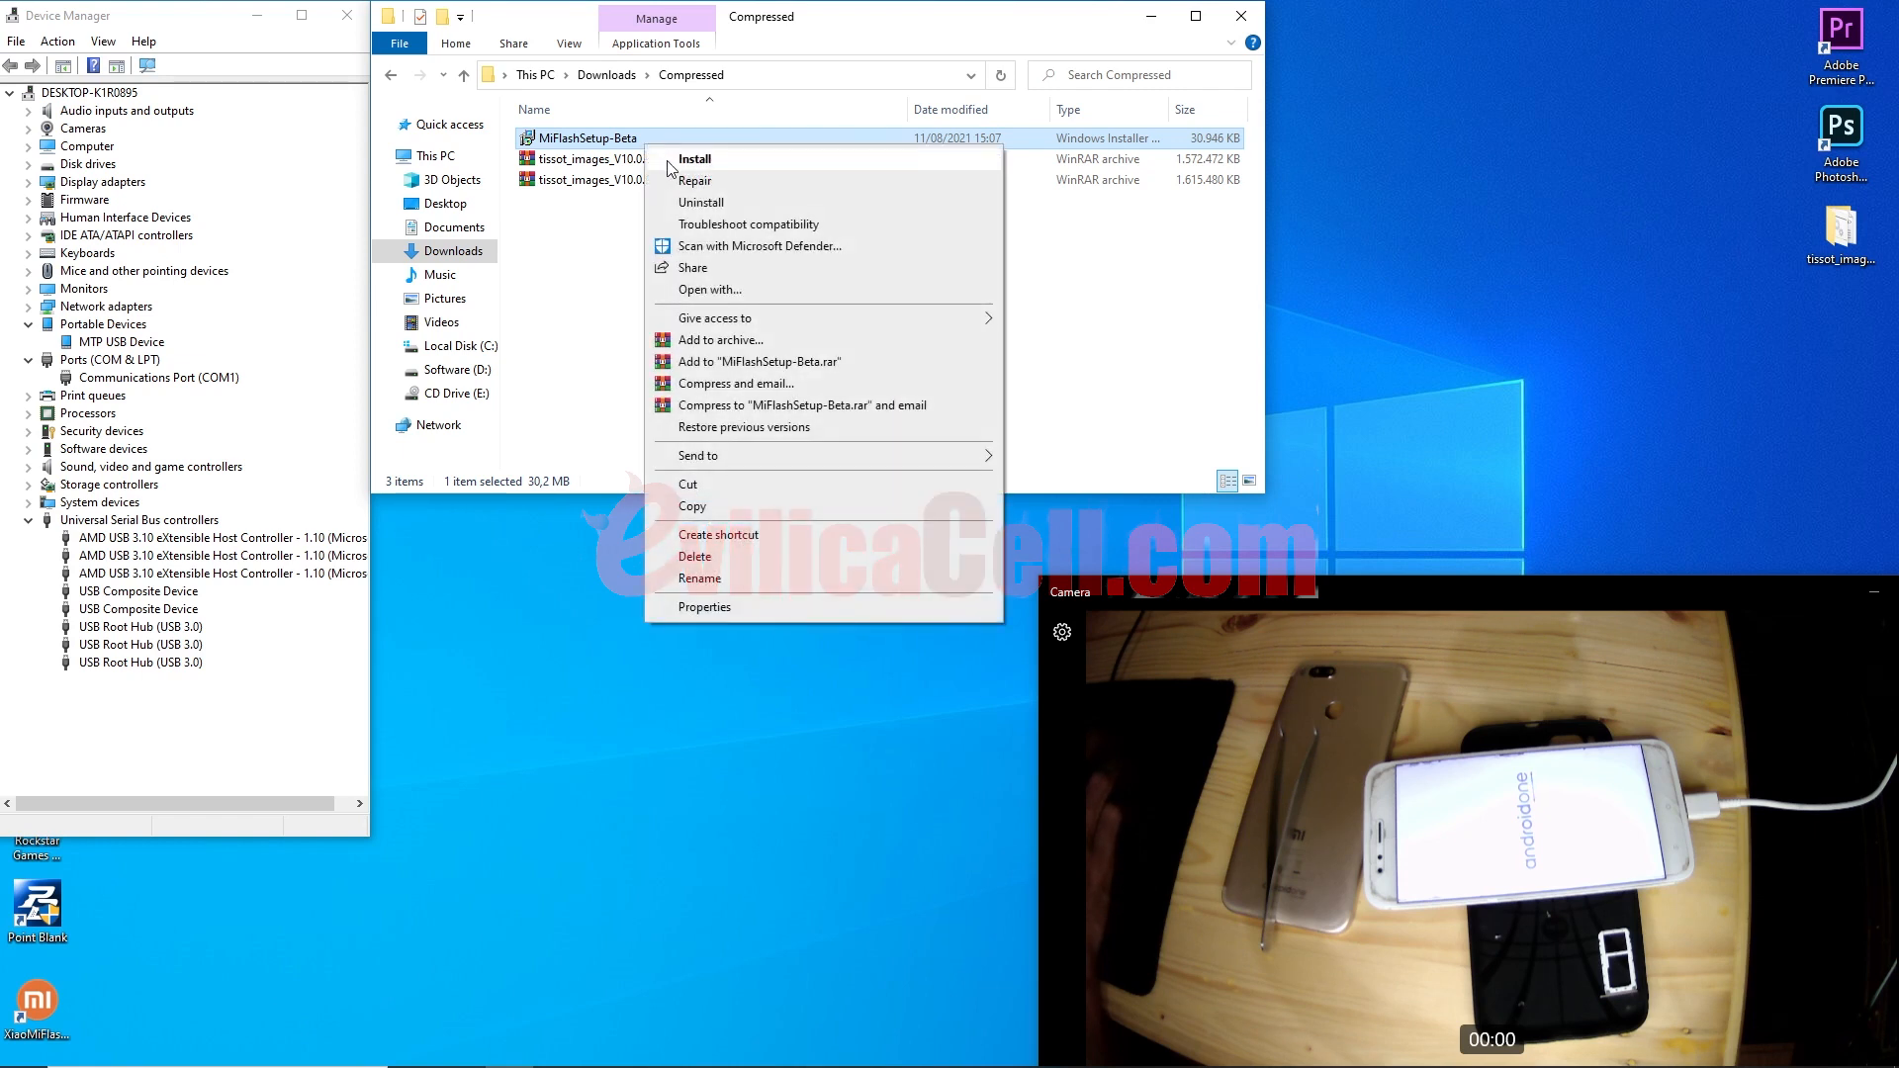
pyautogui.click(590, 254)
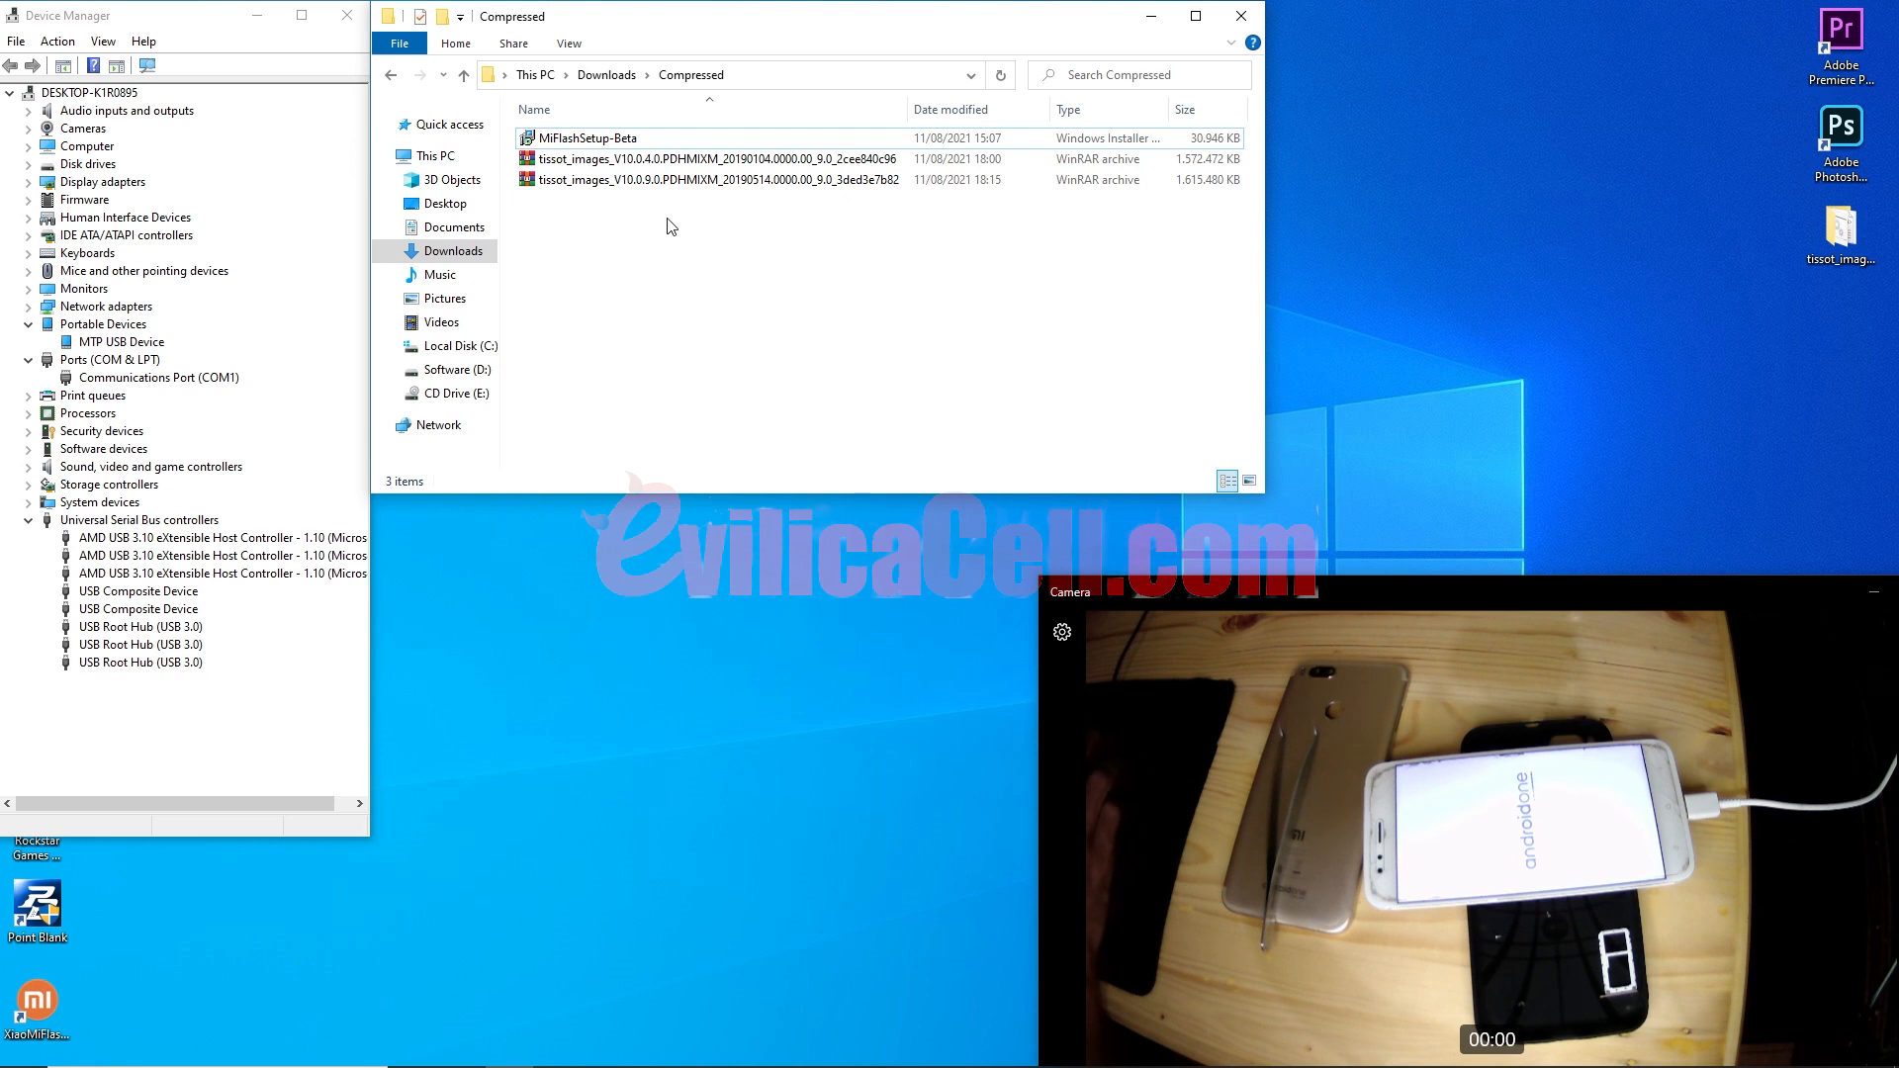
# - Minimize the Compressed folder window, launch XiaoMiFlash from the desktop and move its window up beside Device Manager
pyautogui.click(1147, 18)
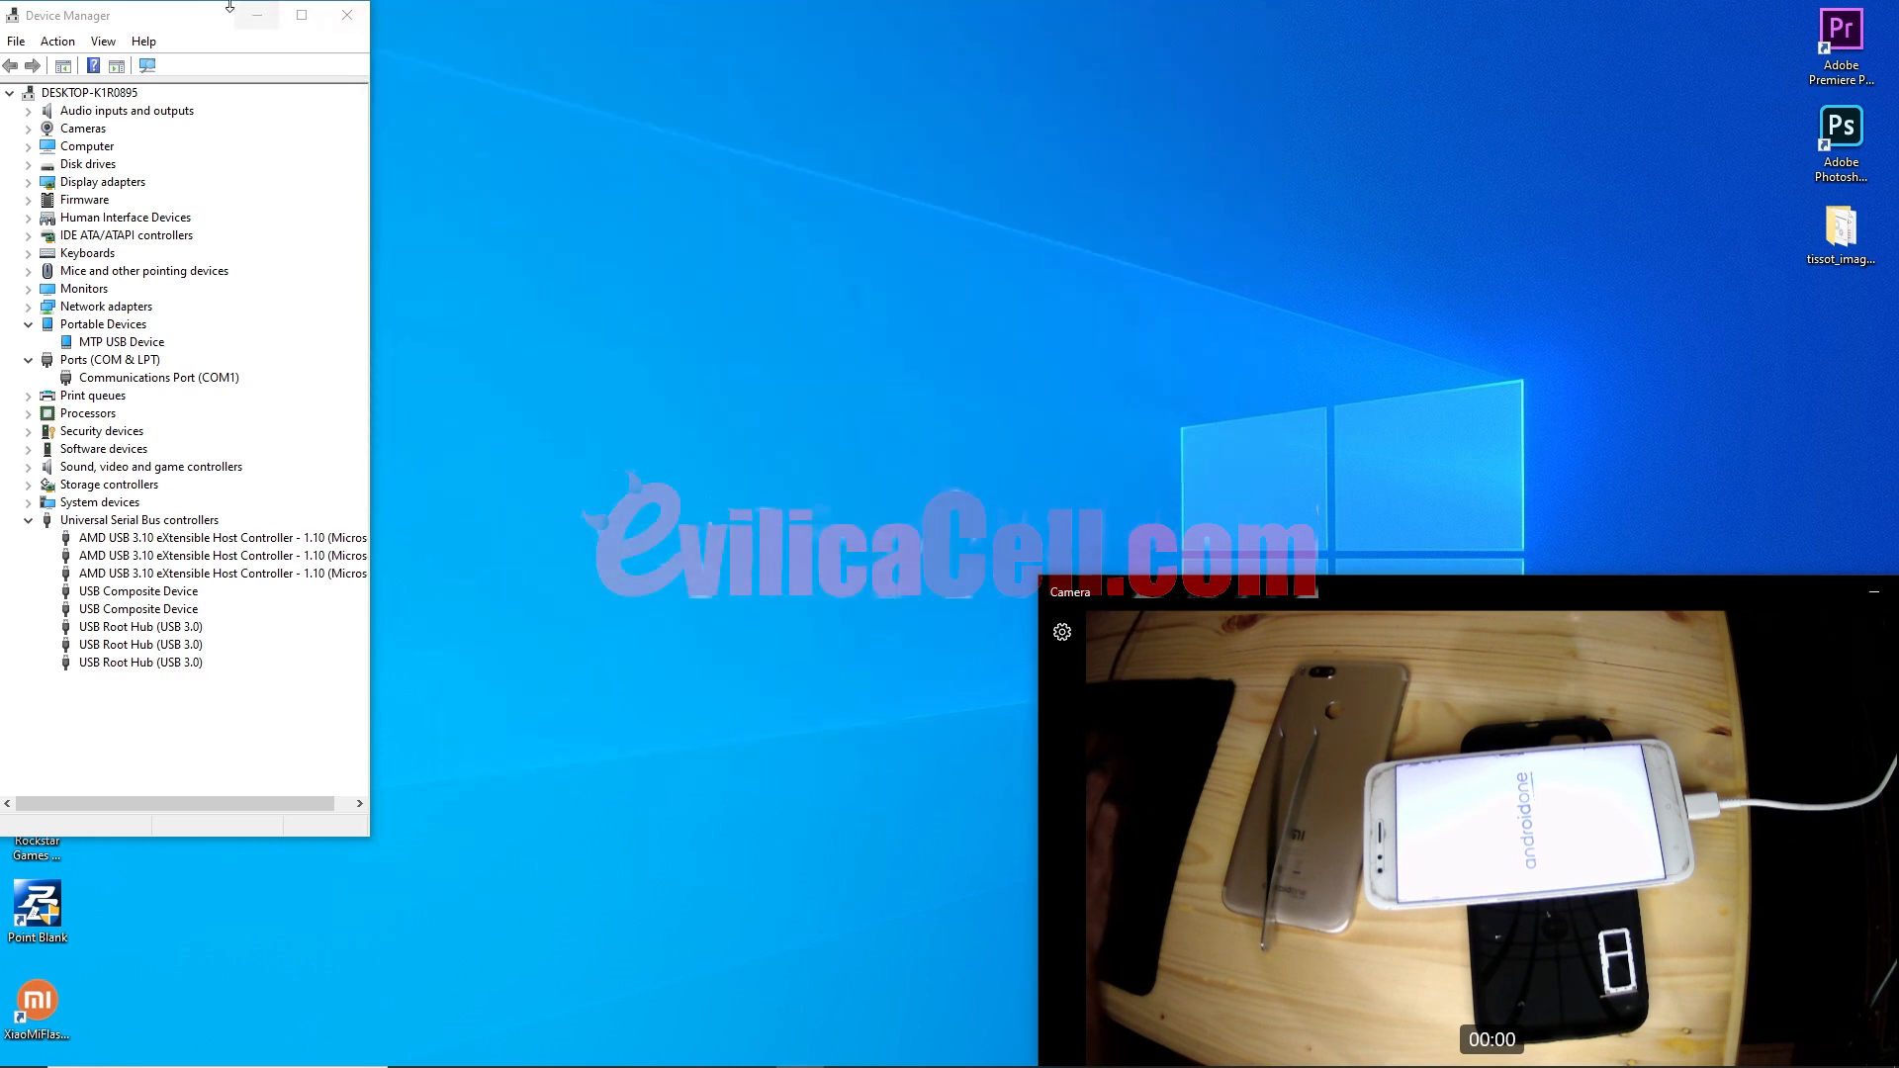
pyautogui.rightClick(51, 999)
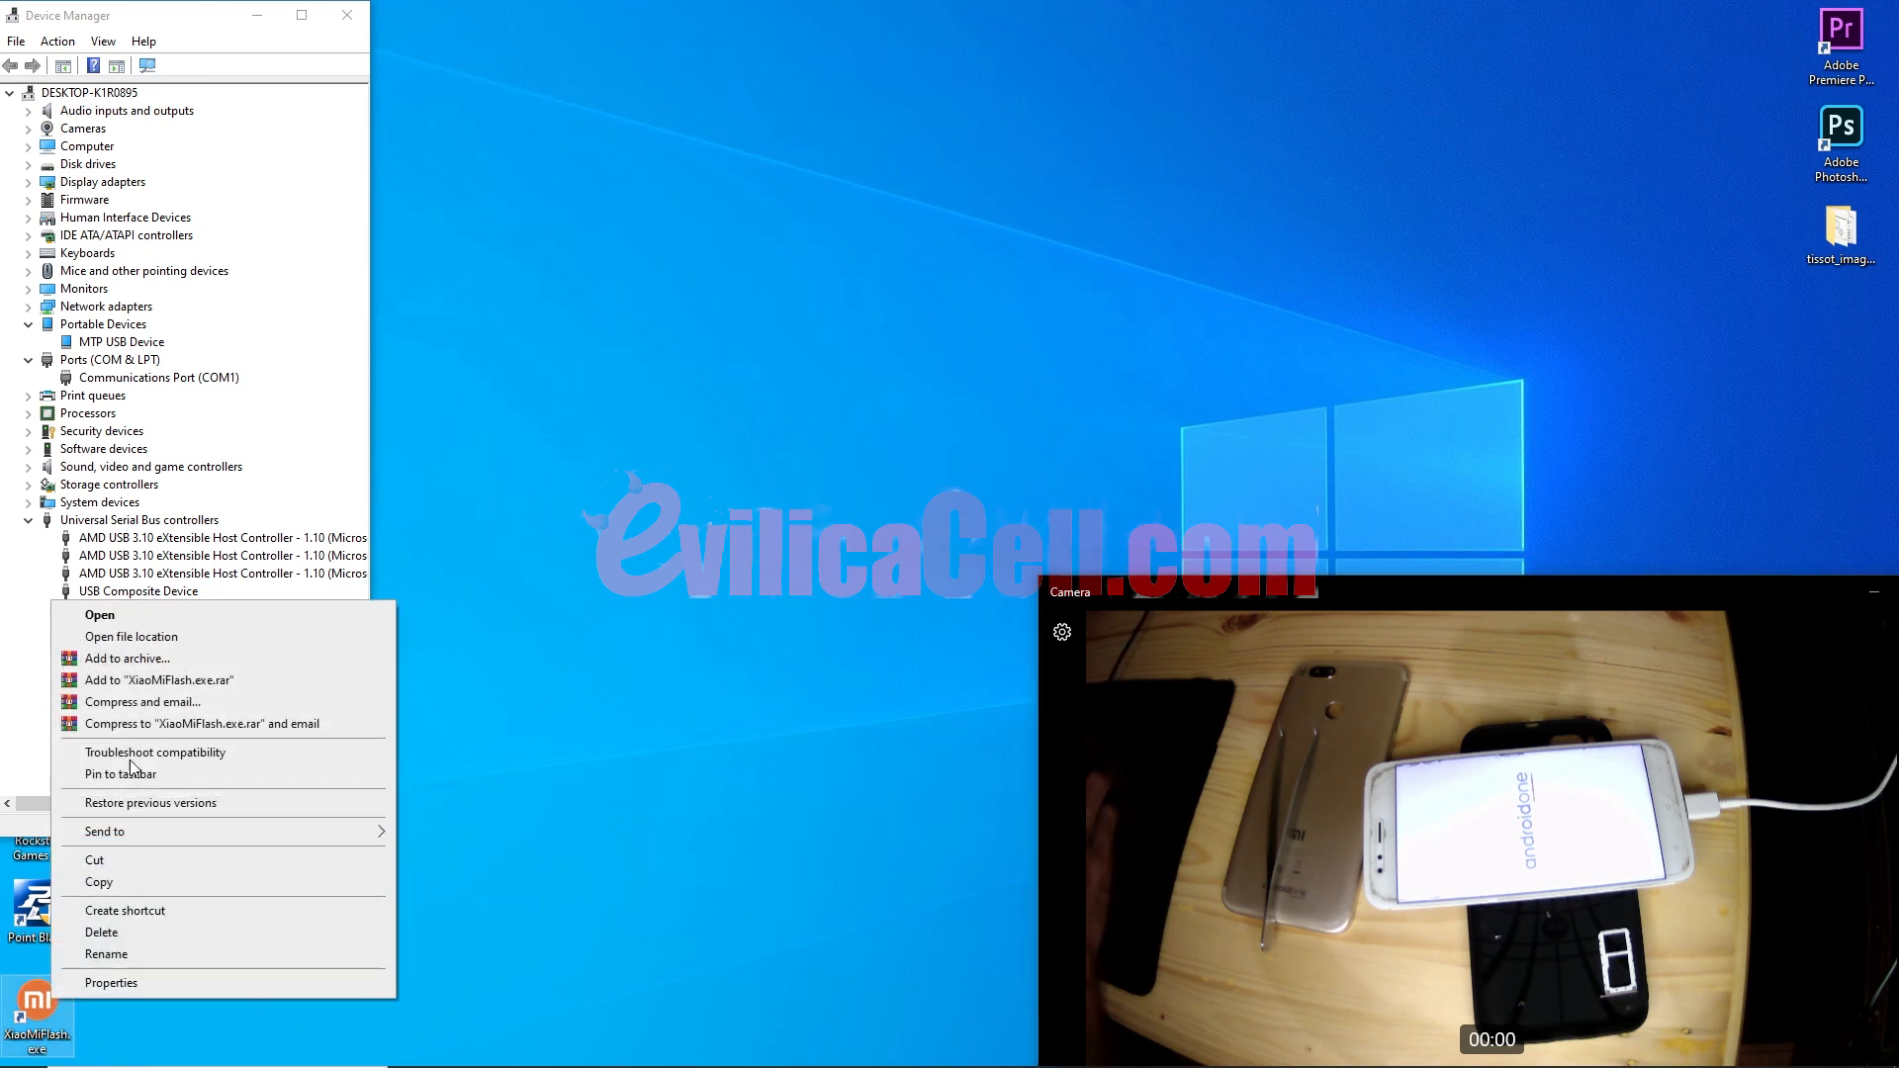
pyautogui.click(137, 617)
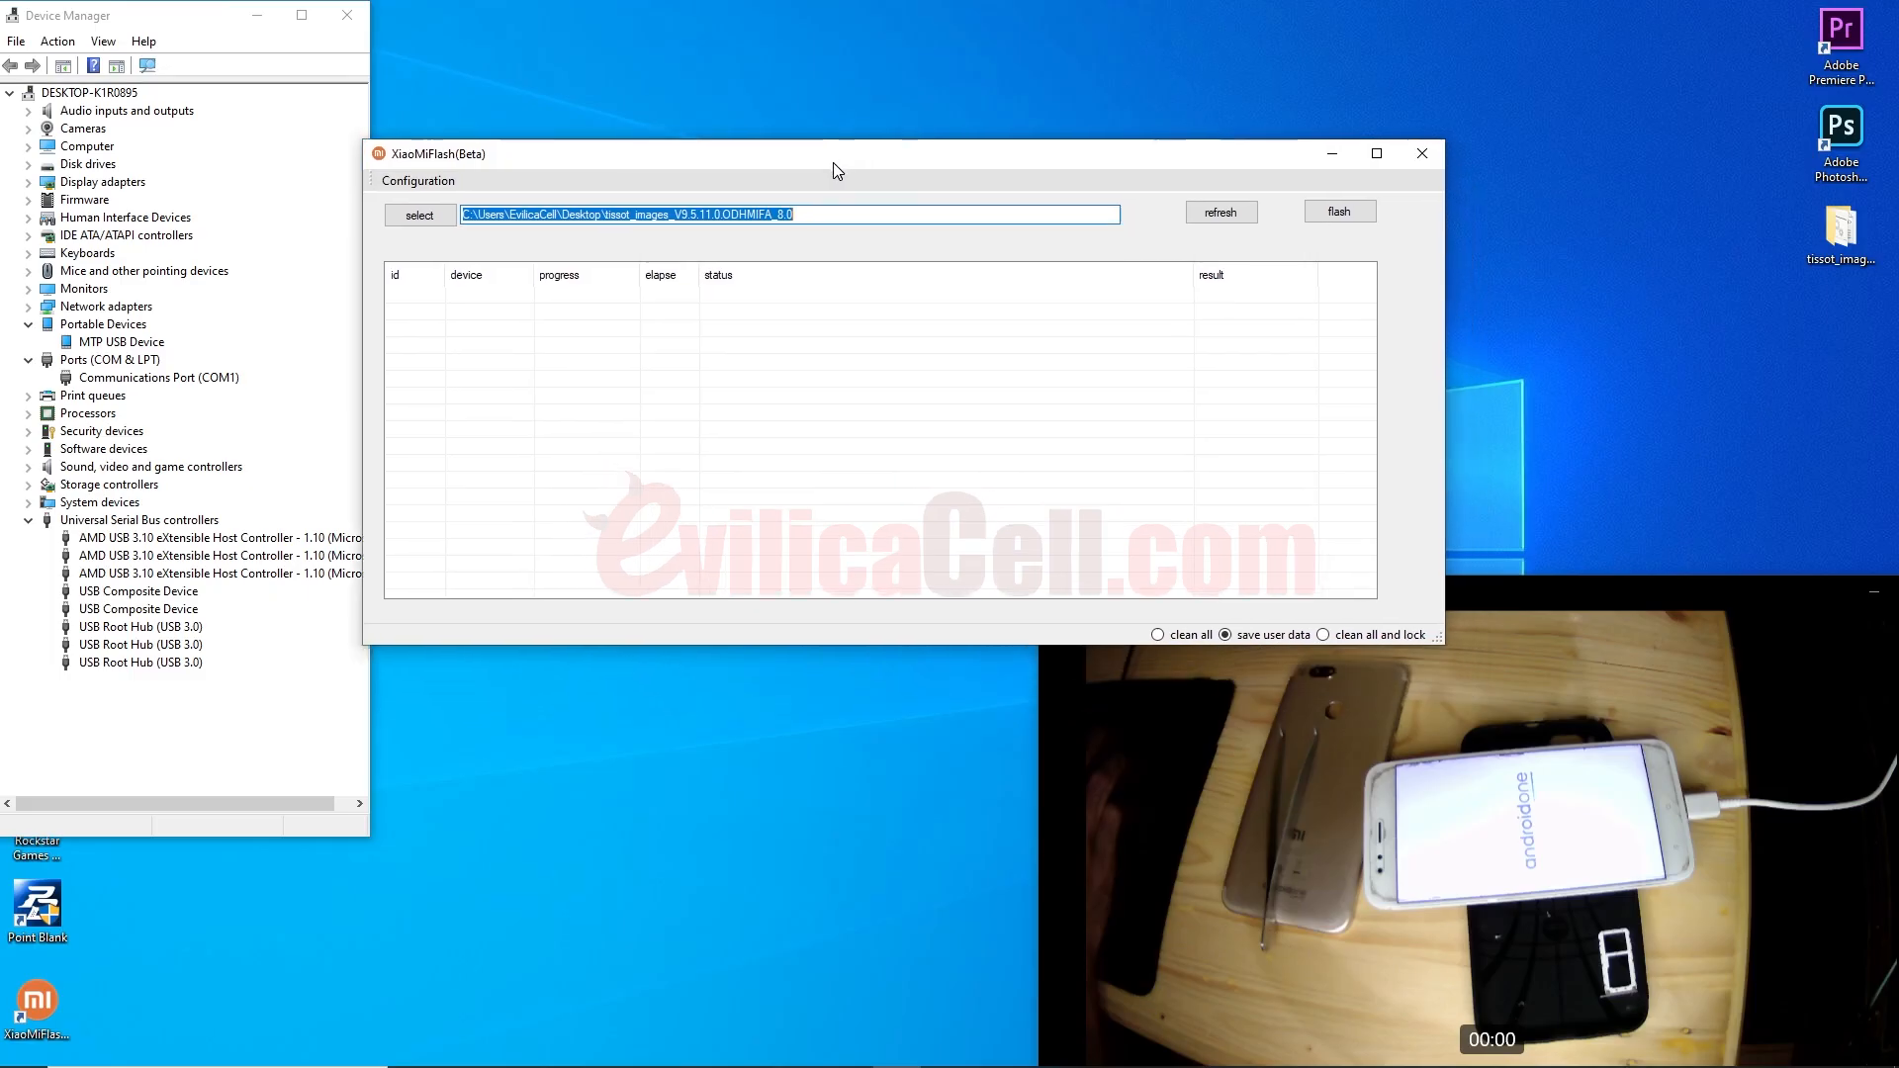
pyautogui.moveTo(833, 162); pyautogui.dragTo(835, 26)
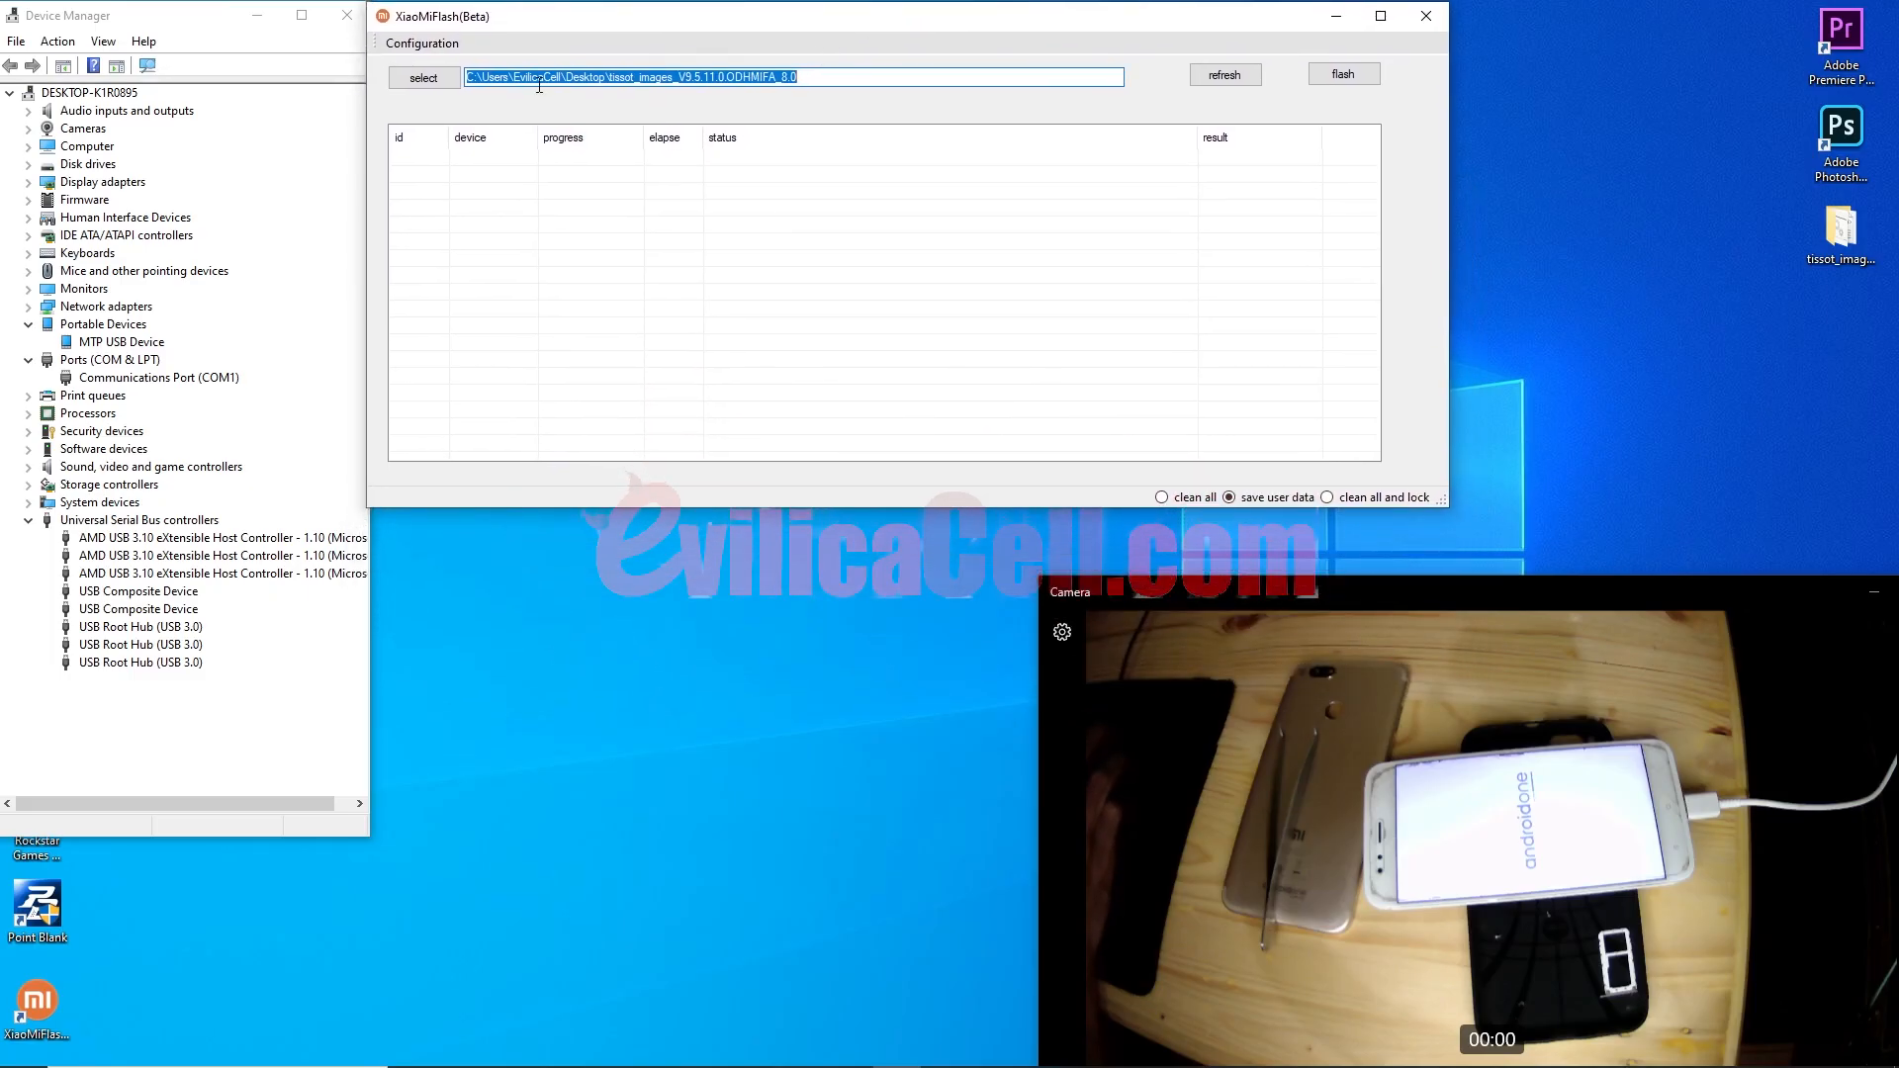
# - Set the firmware folder to tissot_images_V10.0.4.0.PDHMIXM_9.0 on the Desktop and choose the clean all flashing option
pyautogui.click(426, 86)
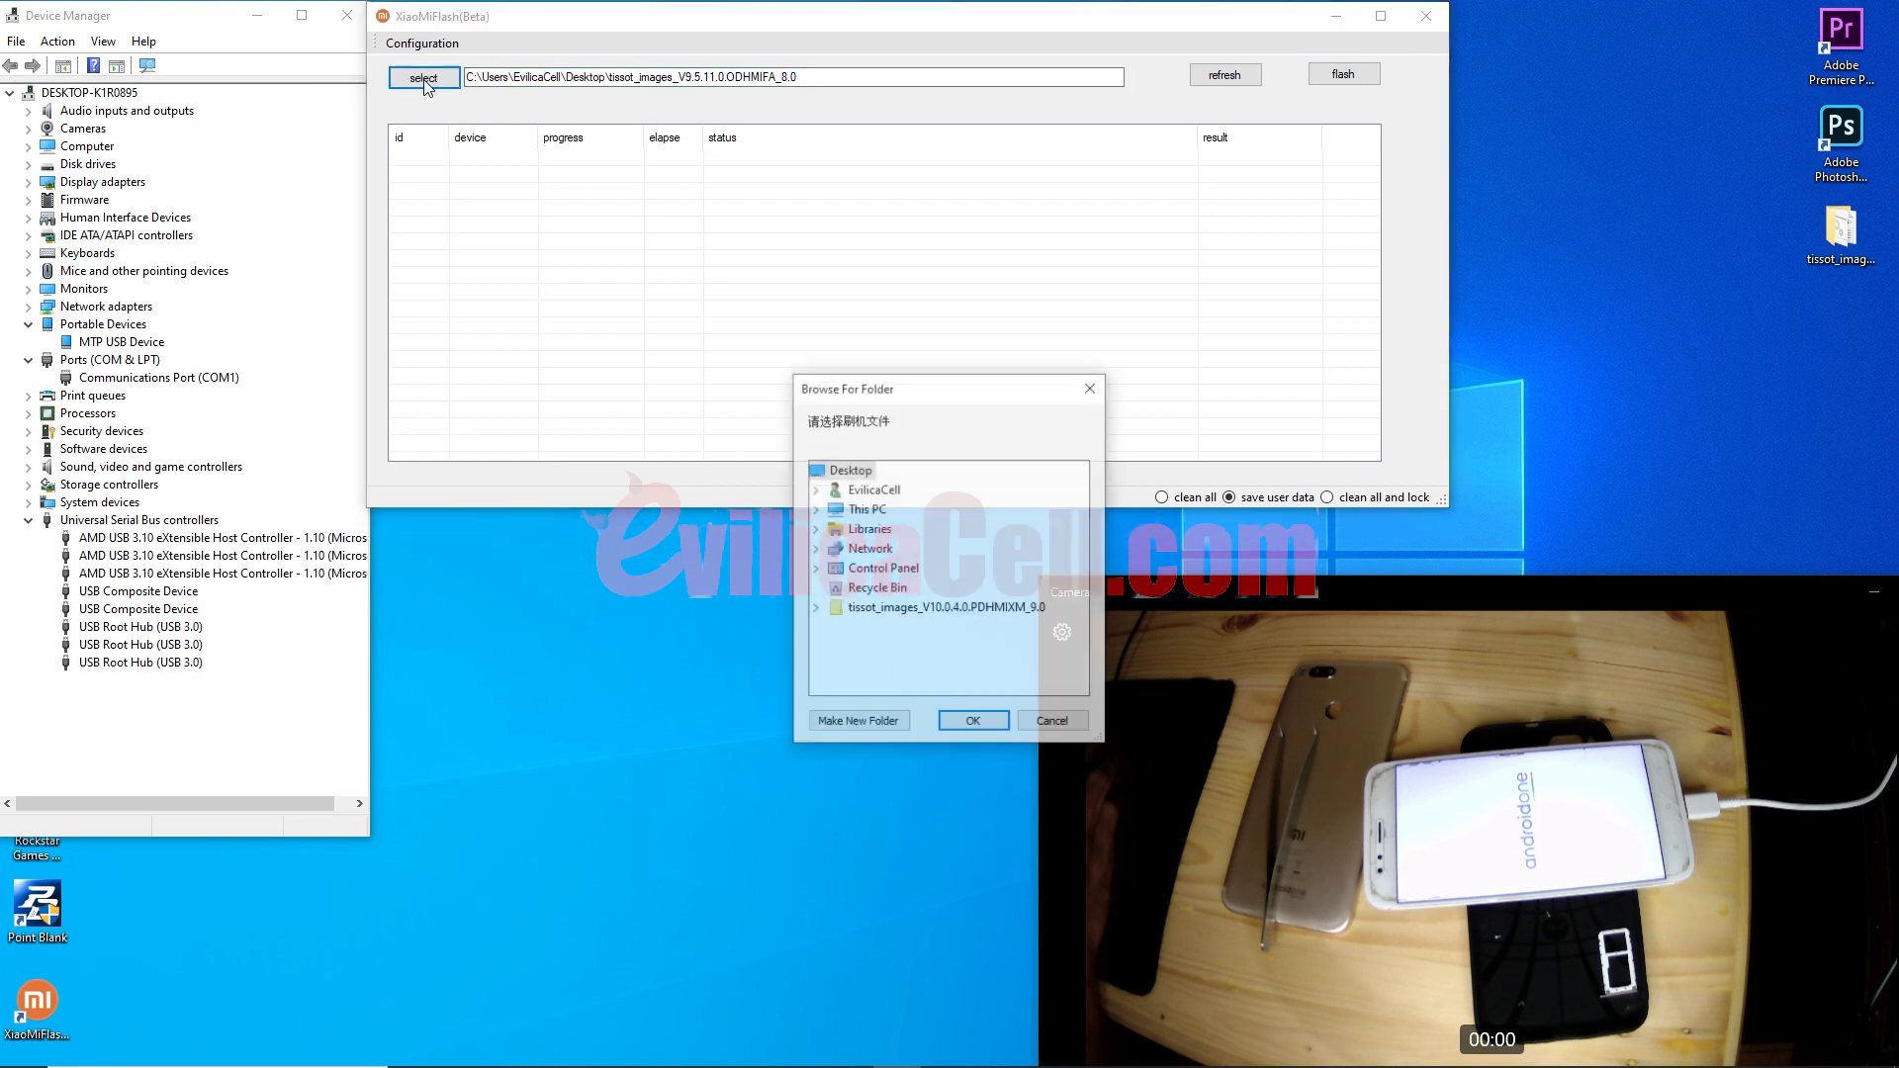
pyautogui.click(816, 608)
pyautogui.click(900, 609)
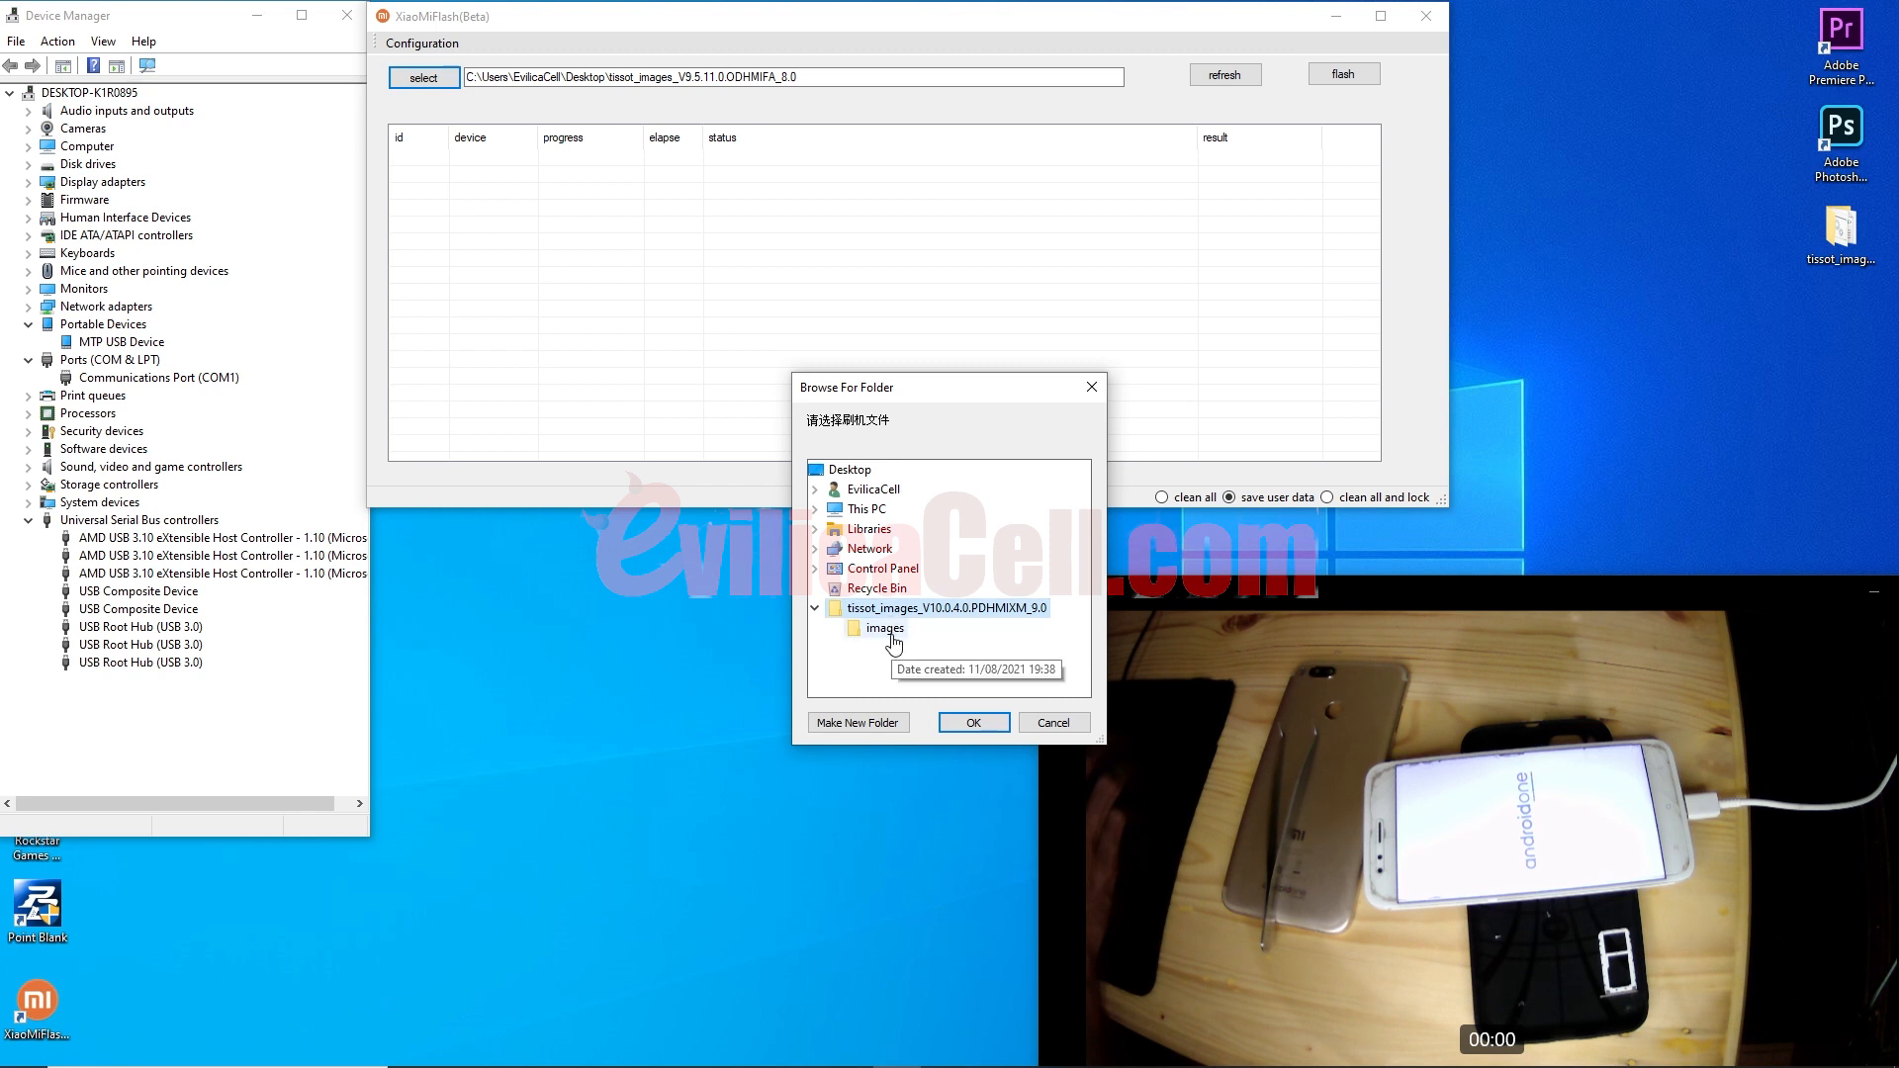
pyautogui.click(885, 629)
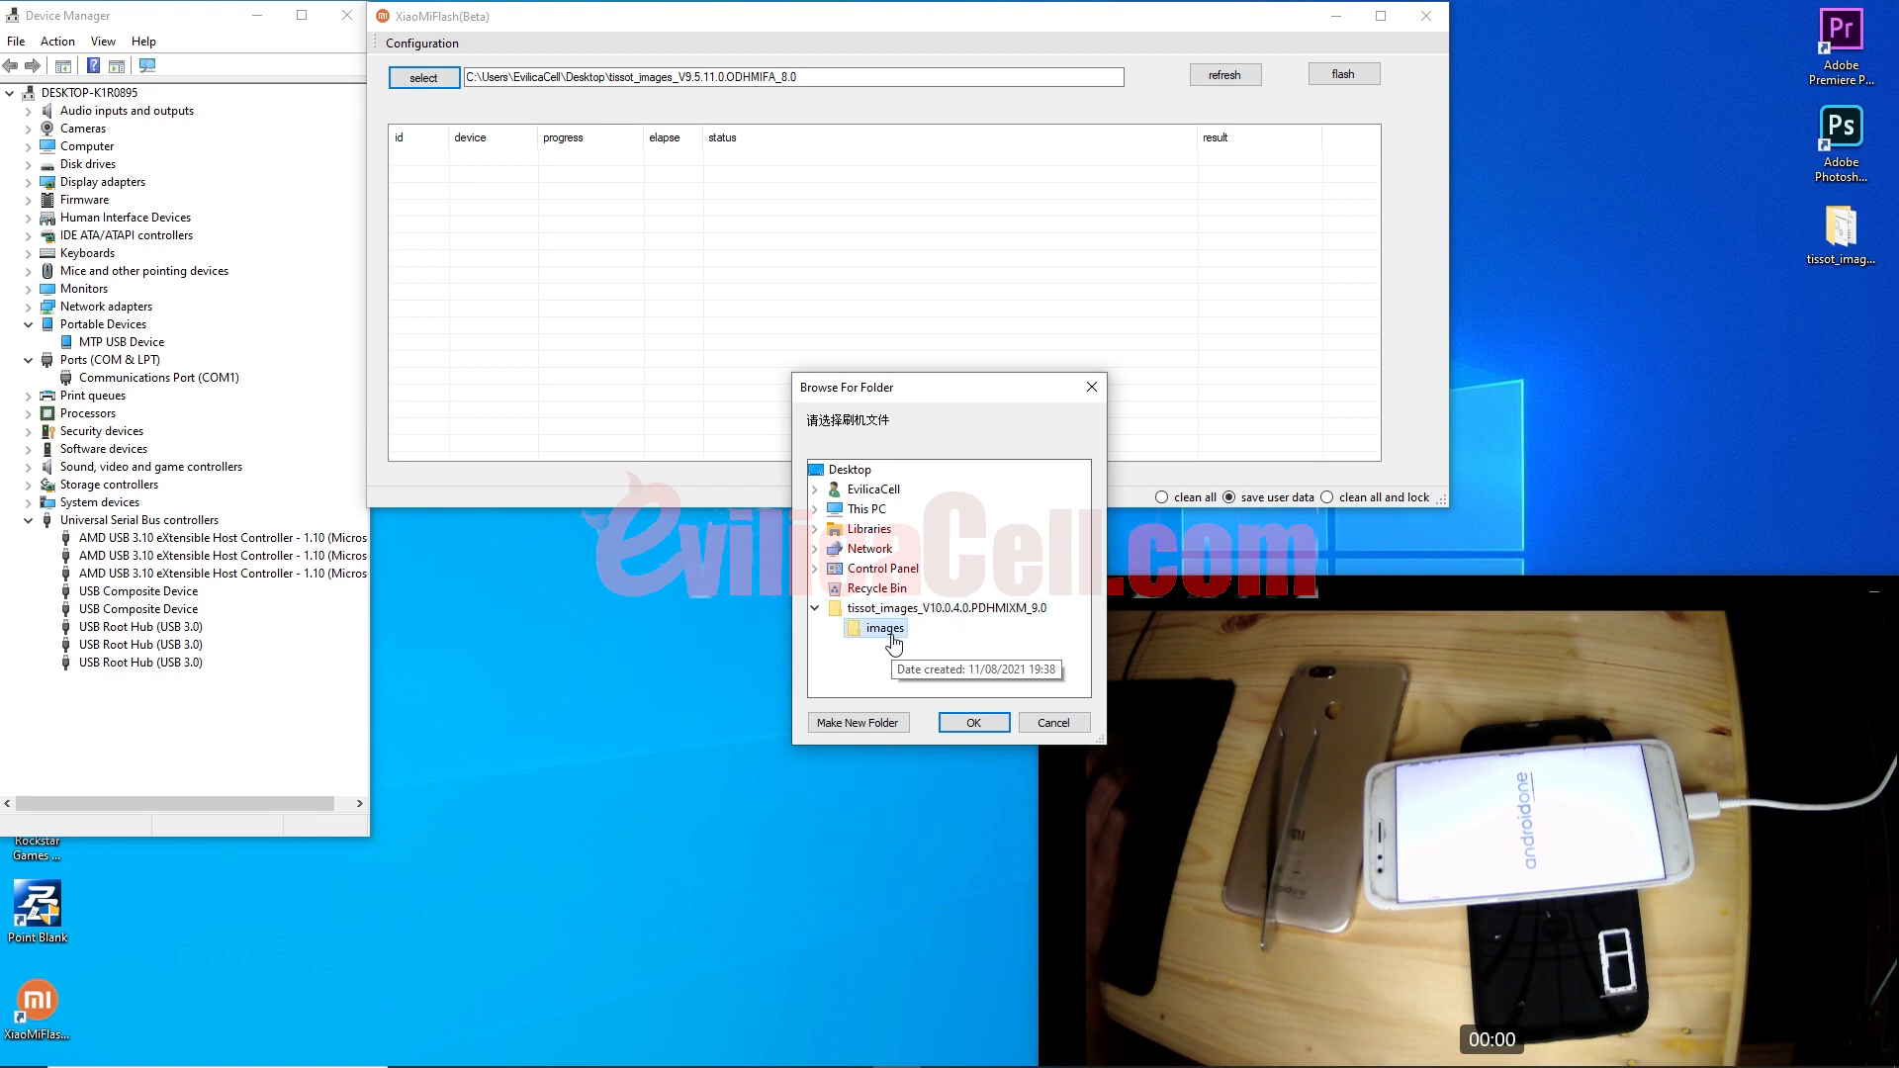
pyautogui.click(891, 612)
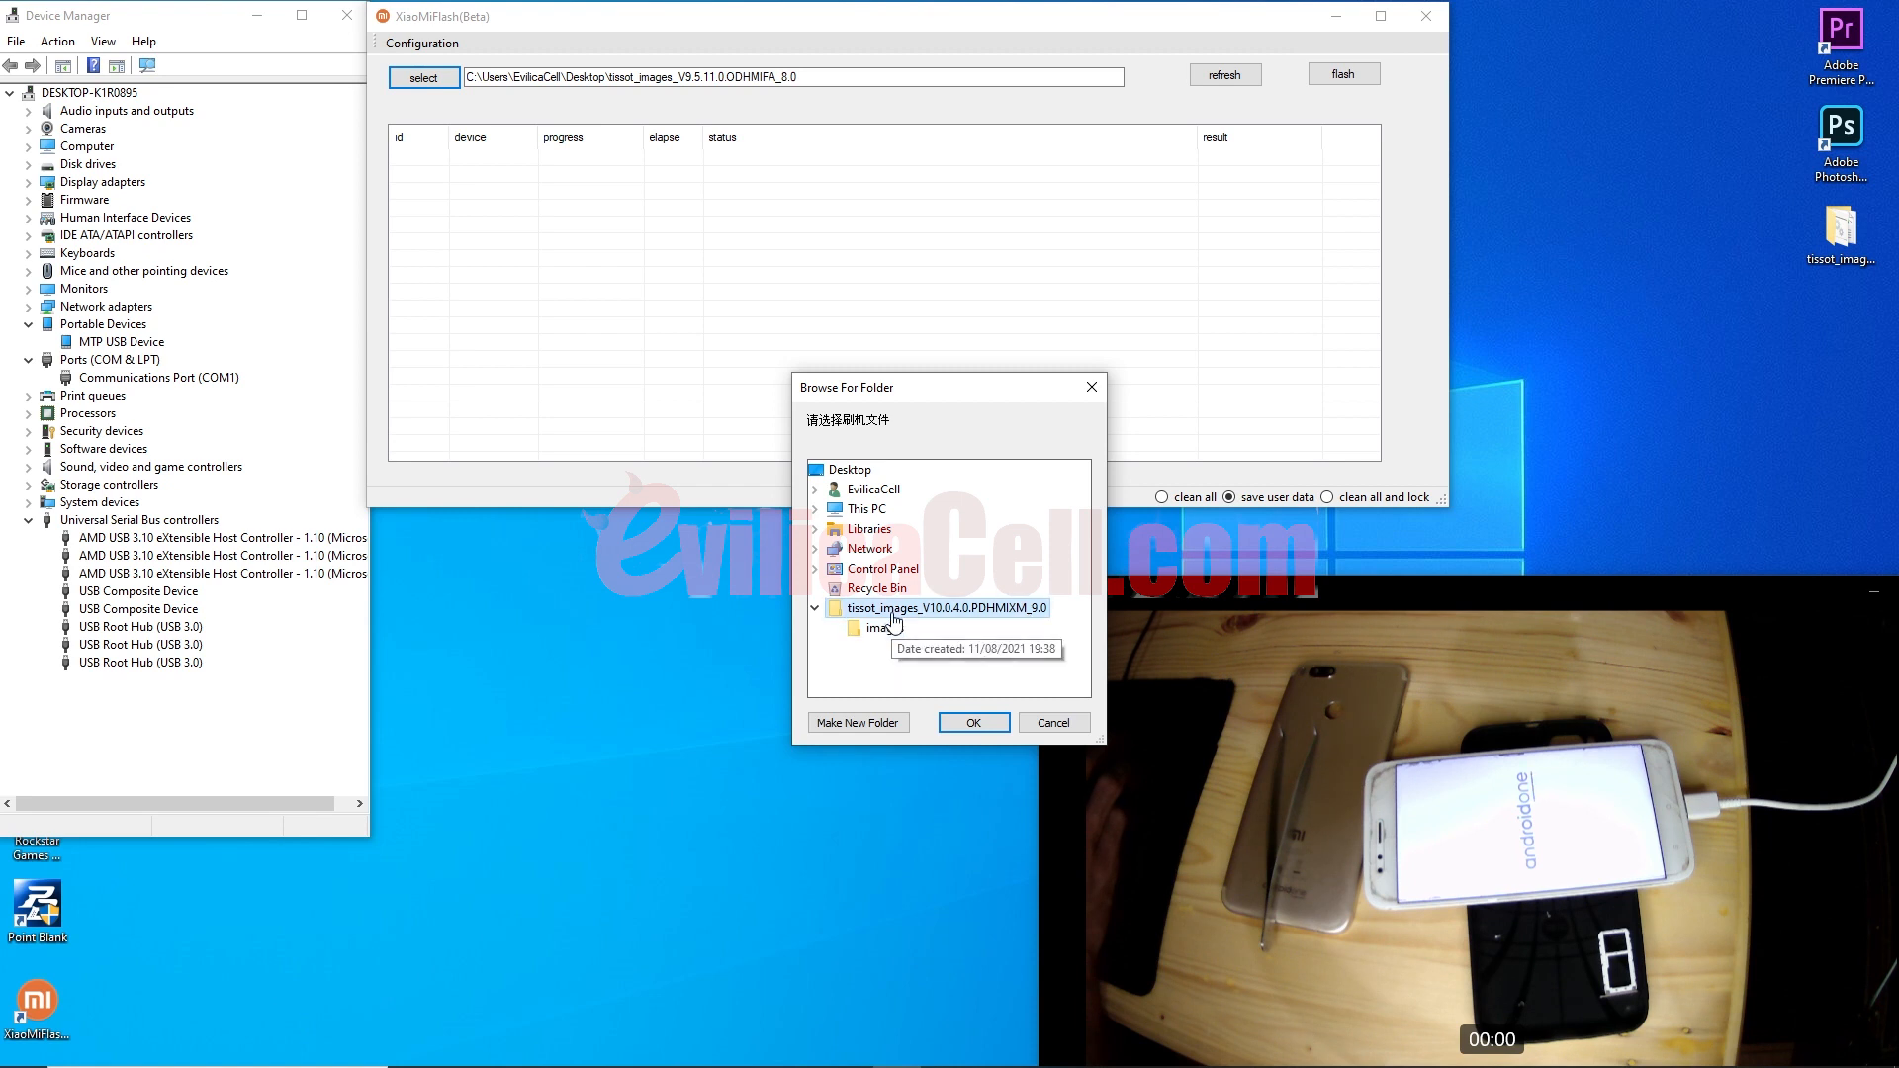
pyautogui.click(973, 722)
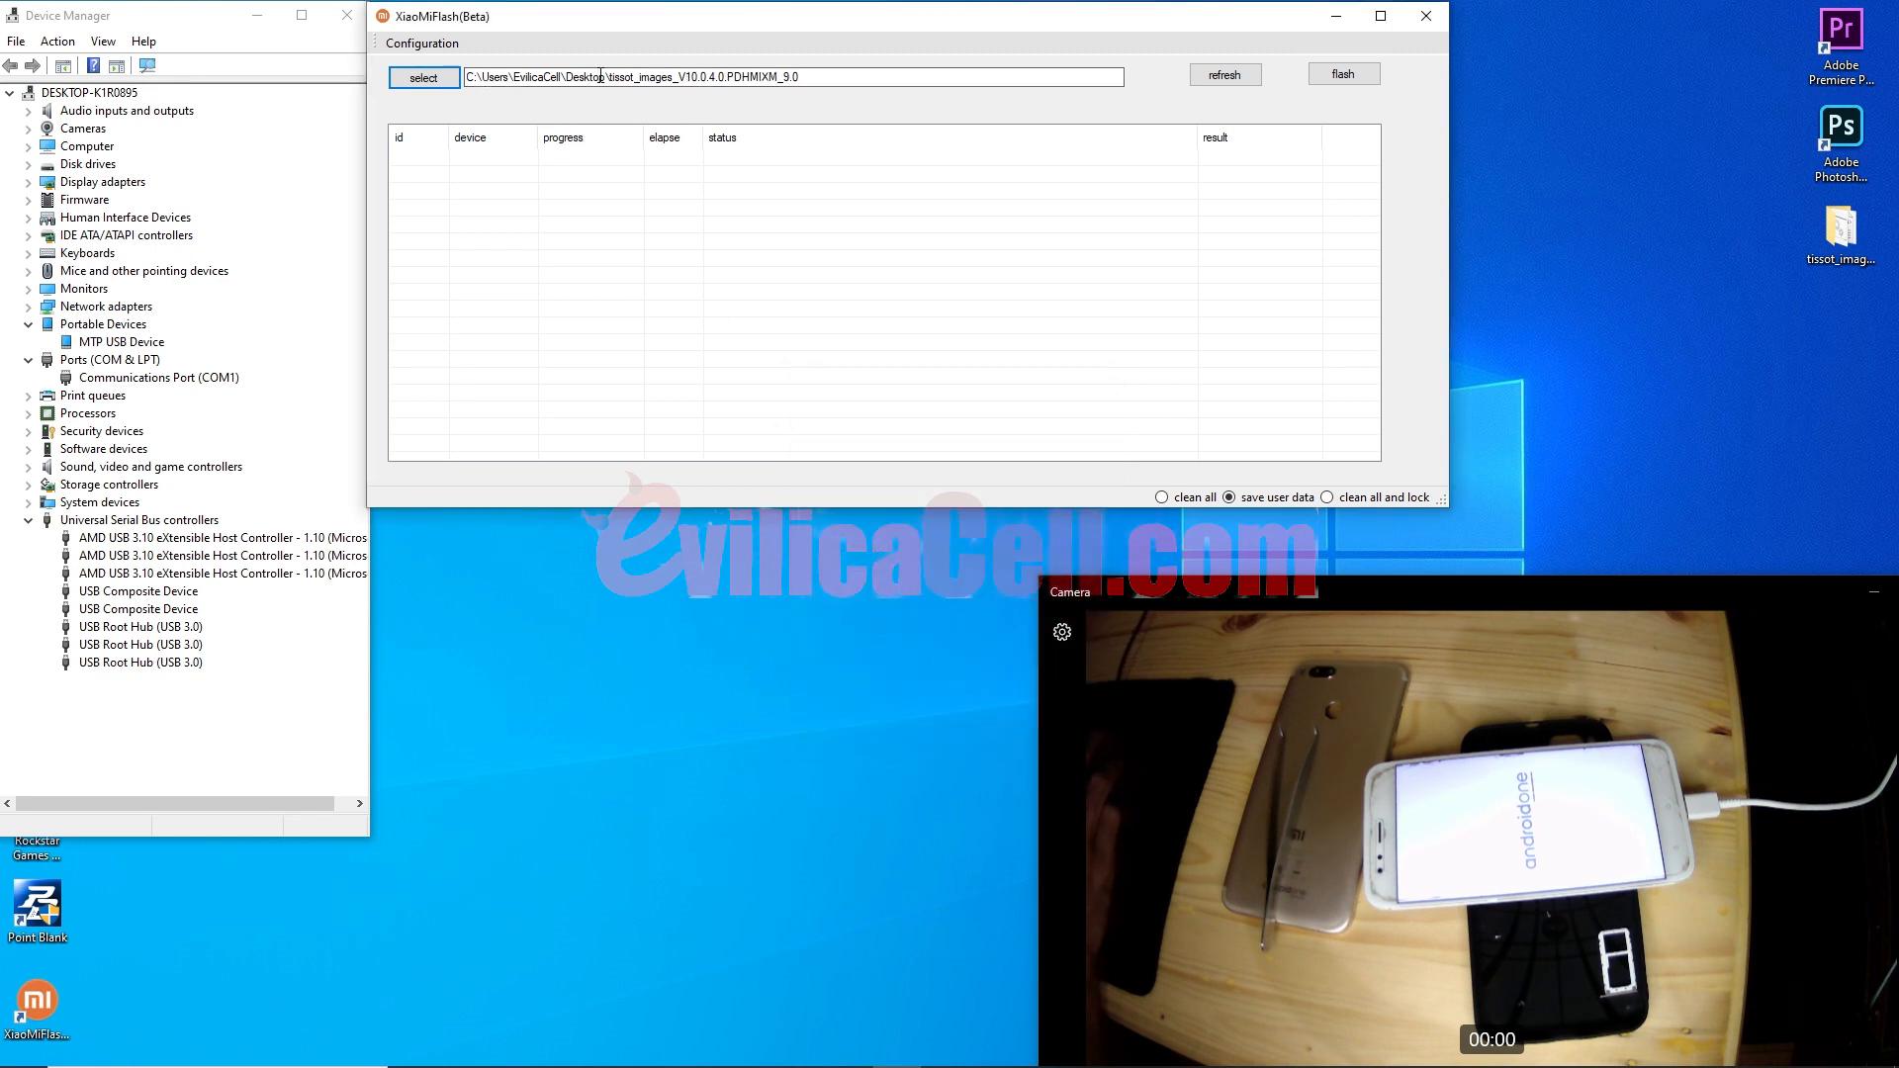
pyautogui.click(1161, 498)
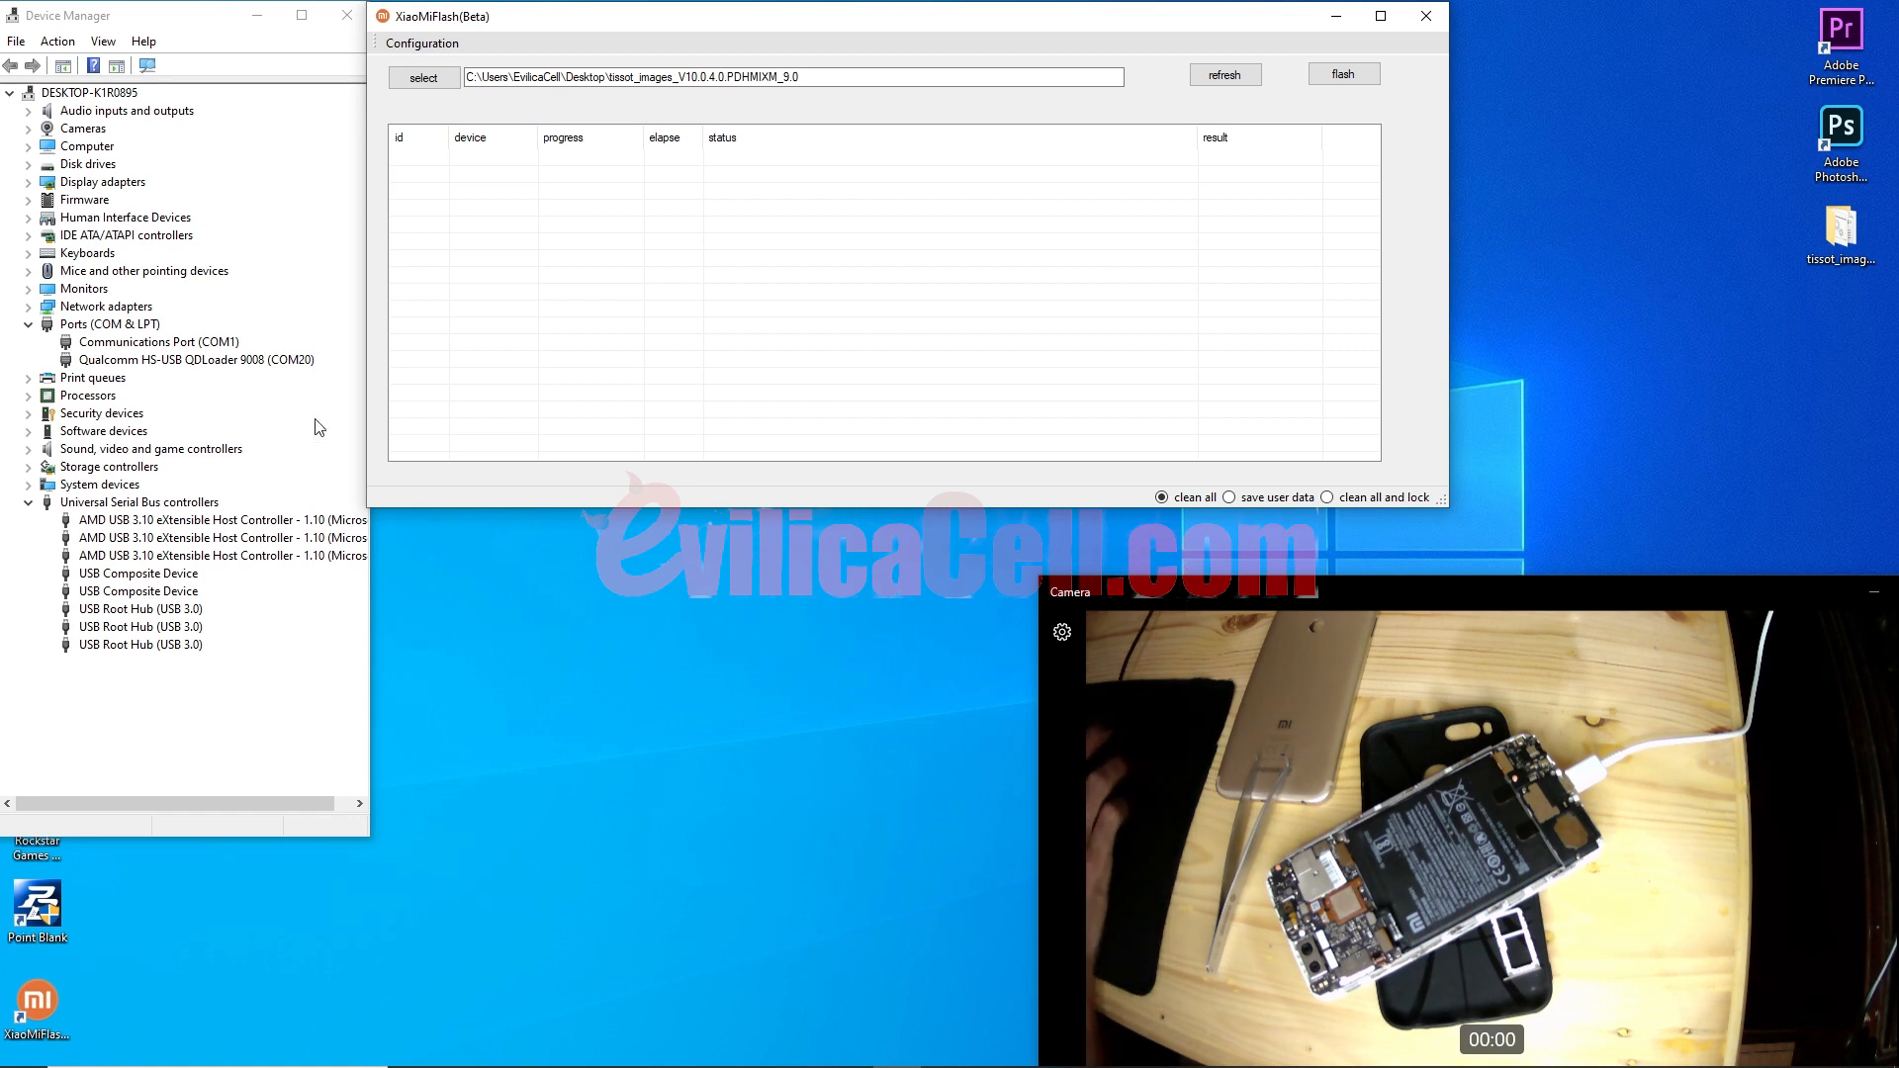
# - Refresh the flashing tool's device list and compare the detected device with the Qualcomm HS-USB QDLoader 9008 port in Device Manager
pyautogui.click(131, 365)
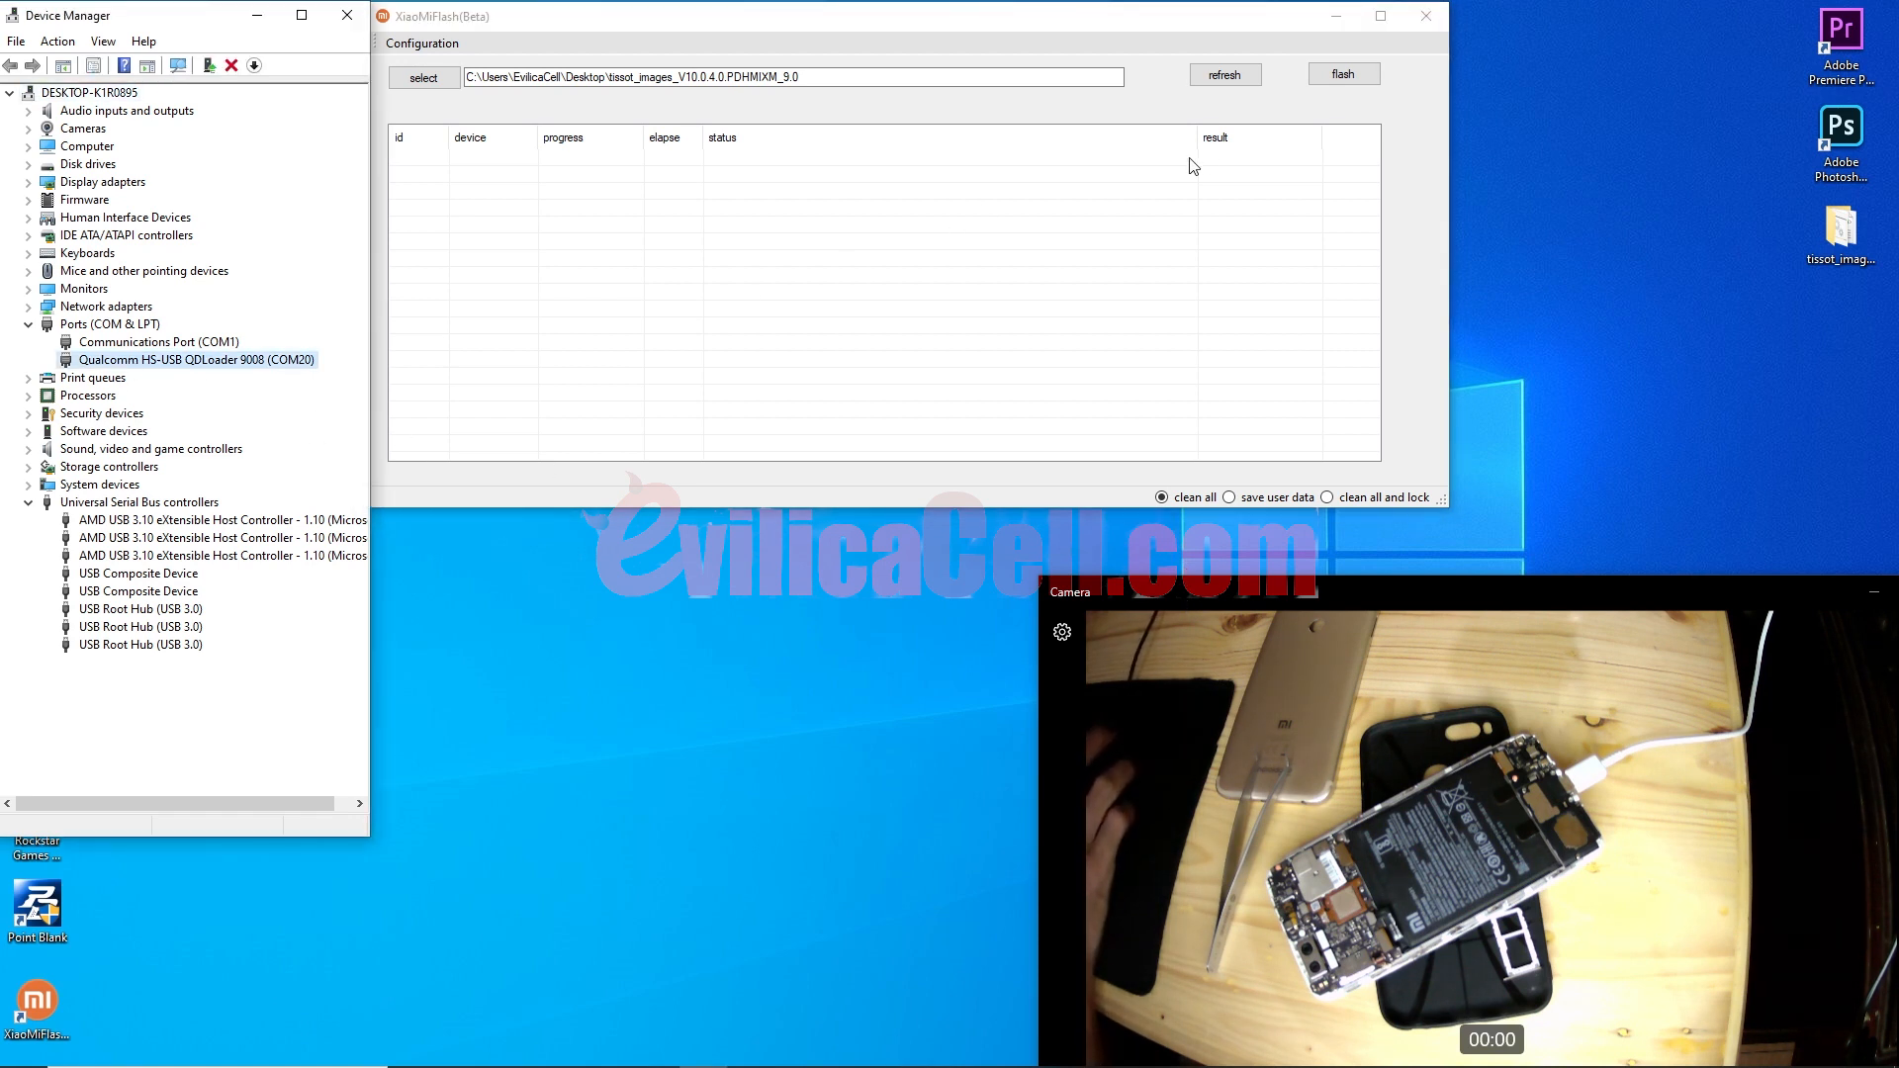
pyautogui.click(1225, 79)
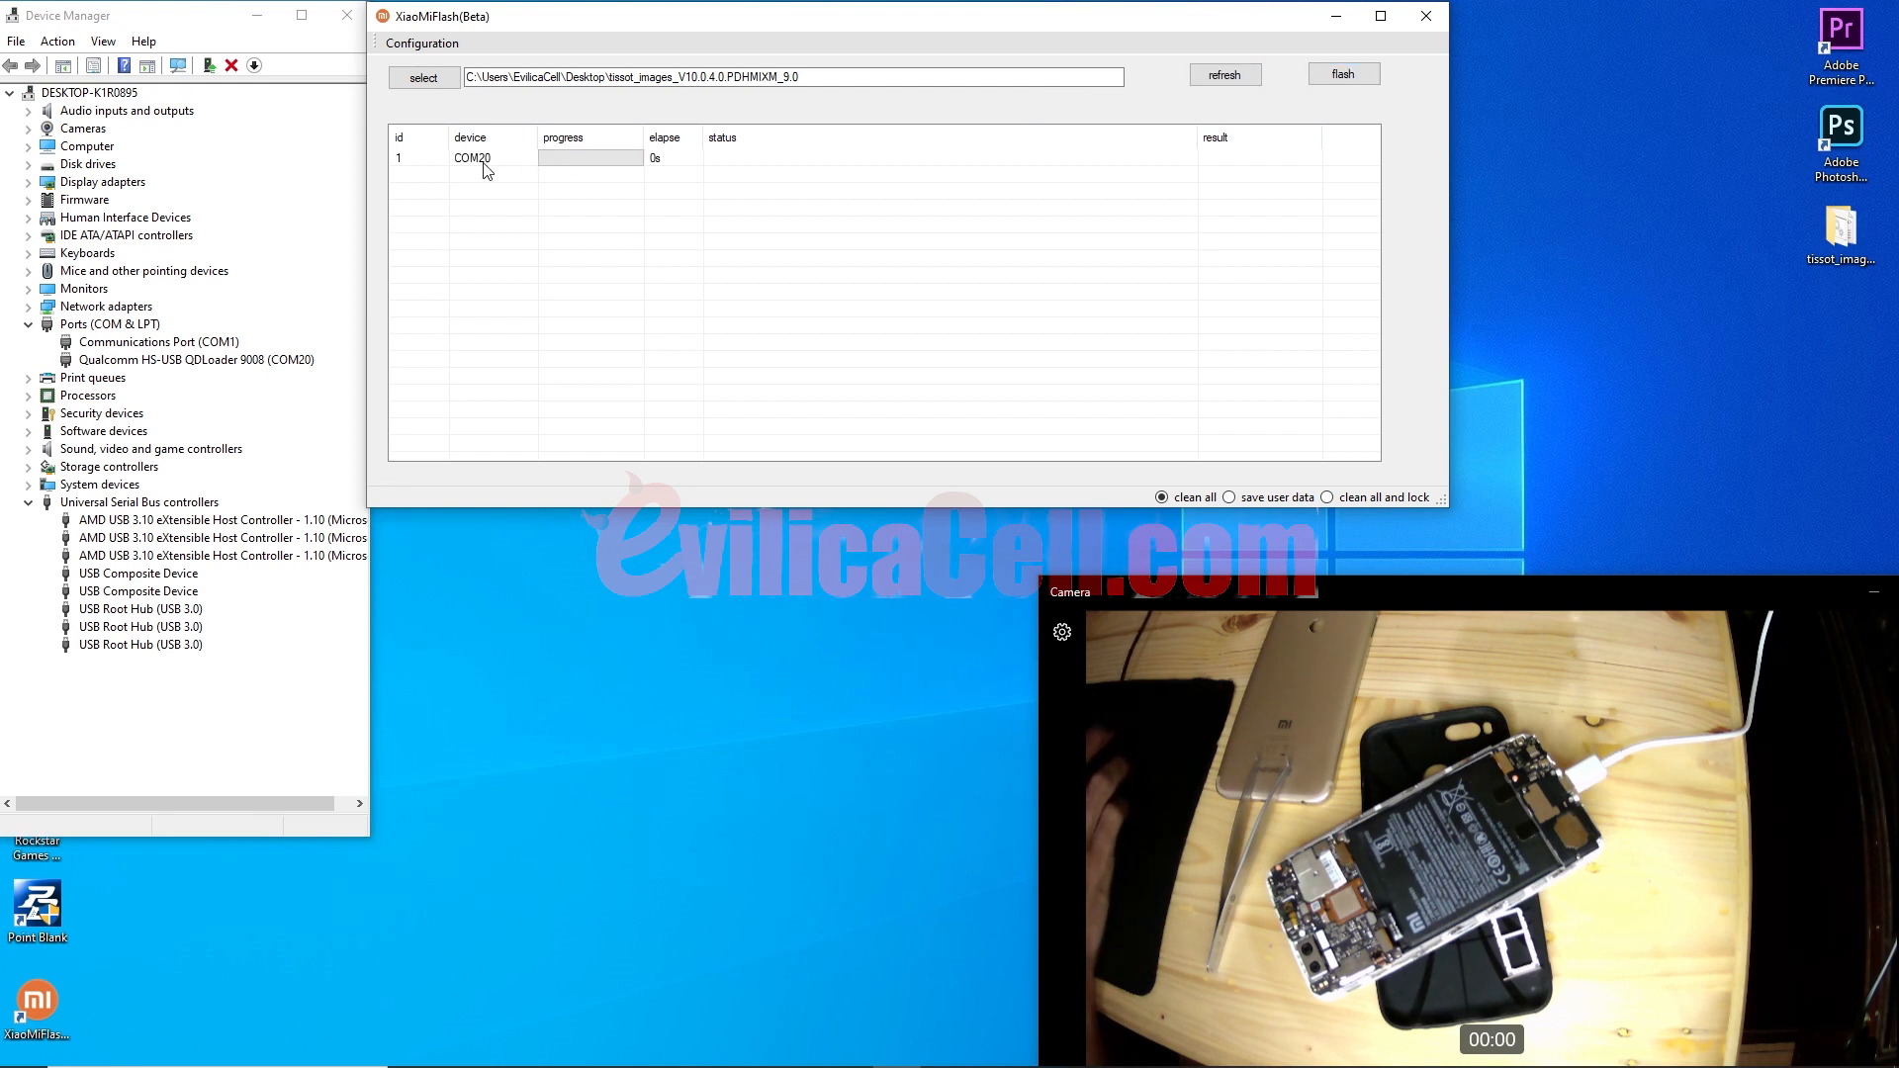
pyautogui.click(308, 361)
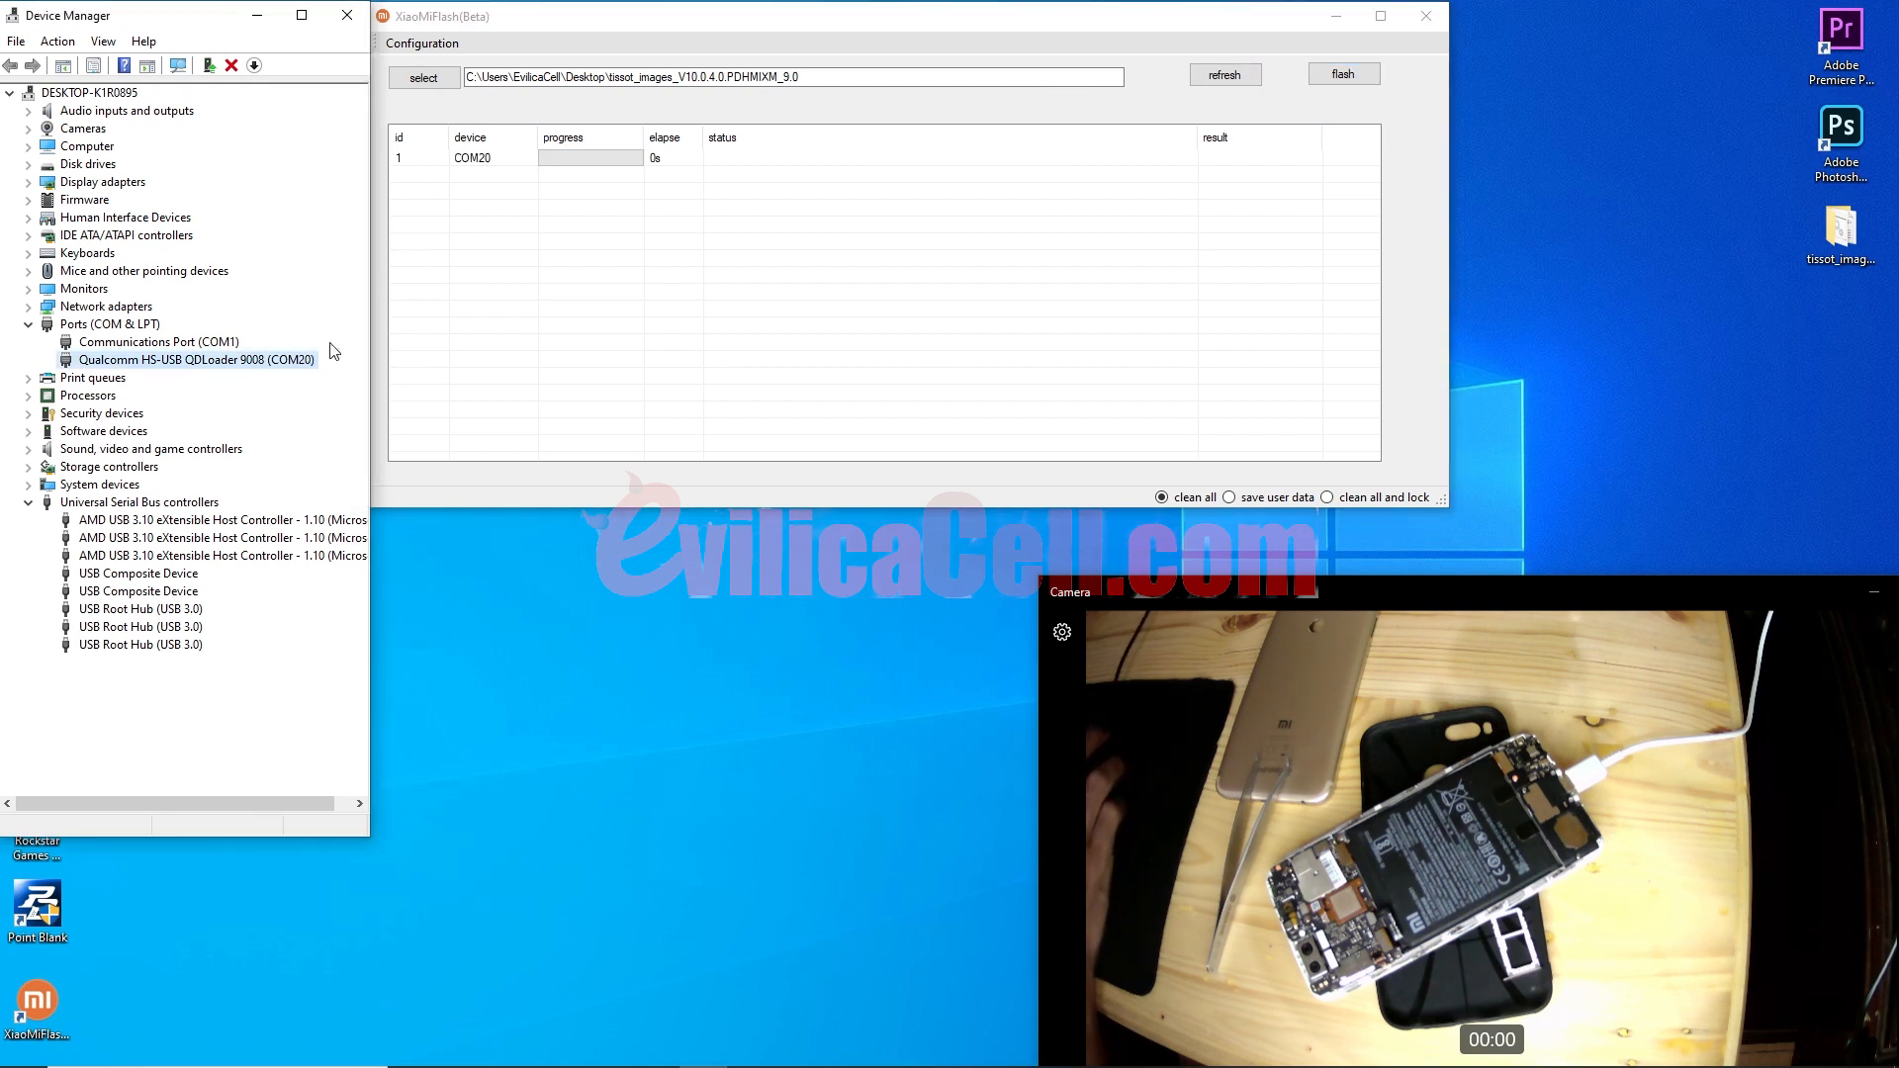
pyautogui.click(467, 163)
pyautogui.click(290, 362)
pyautogui.click(475, 161)
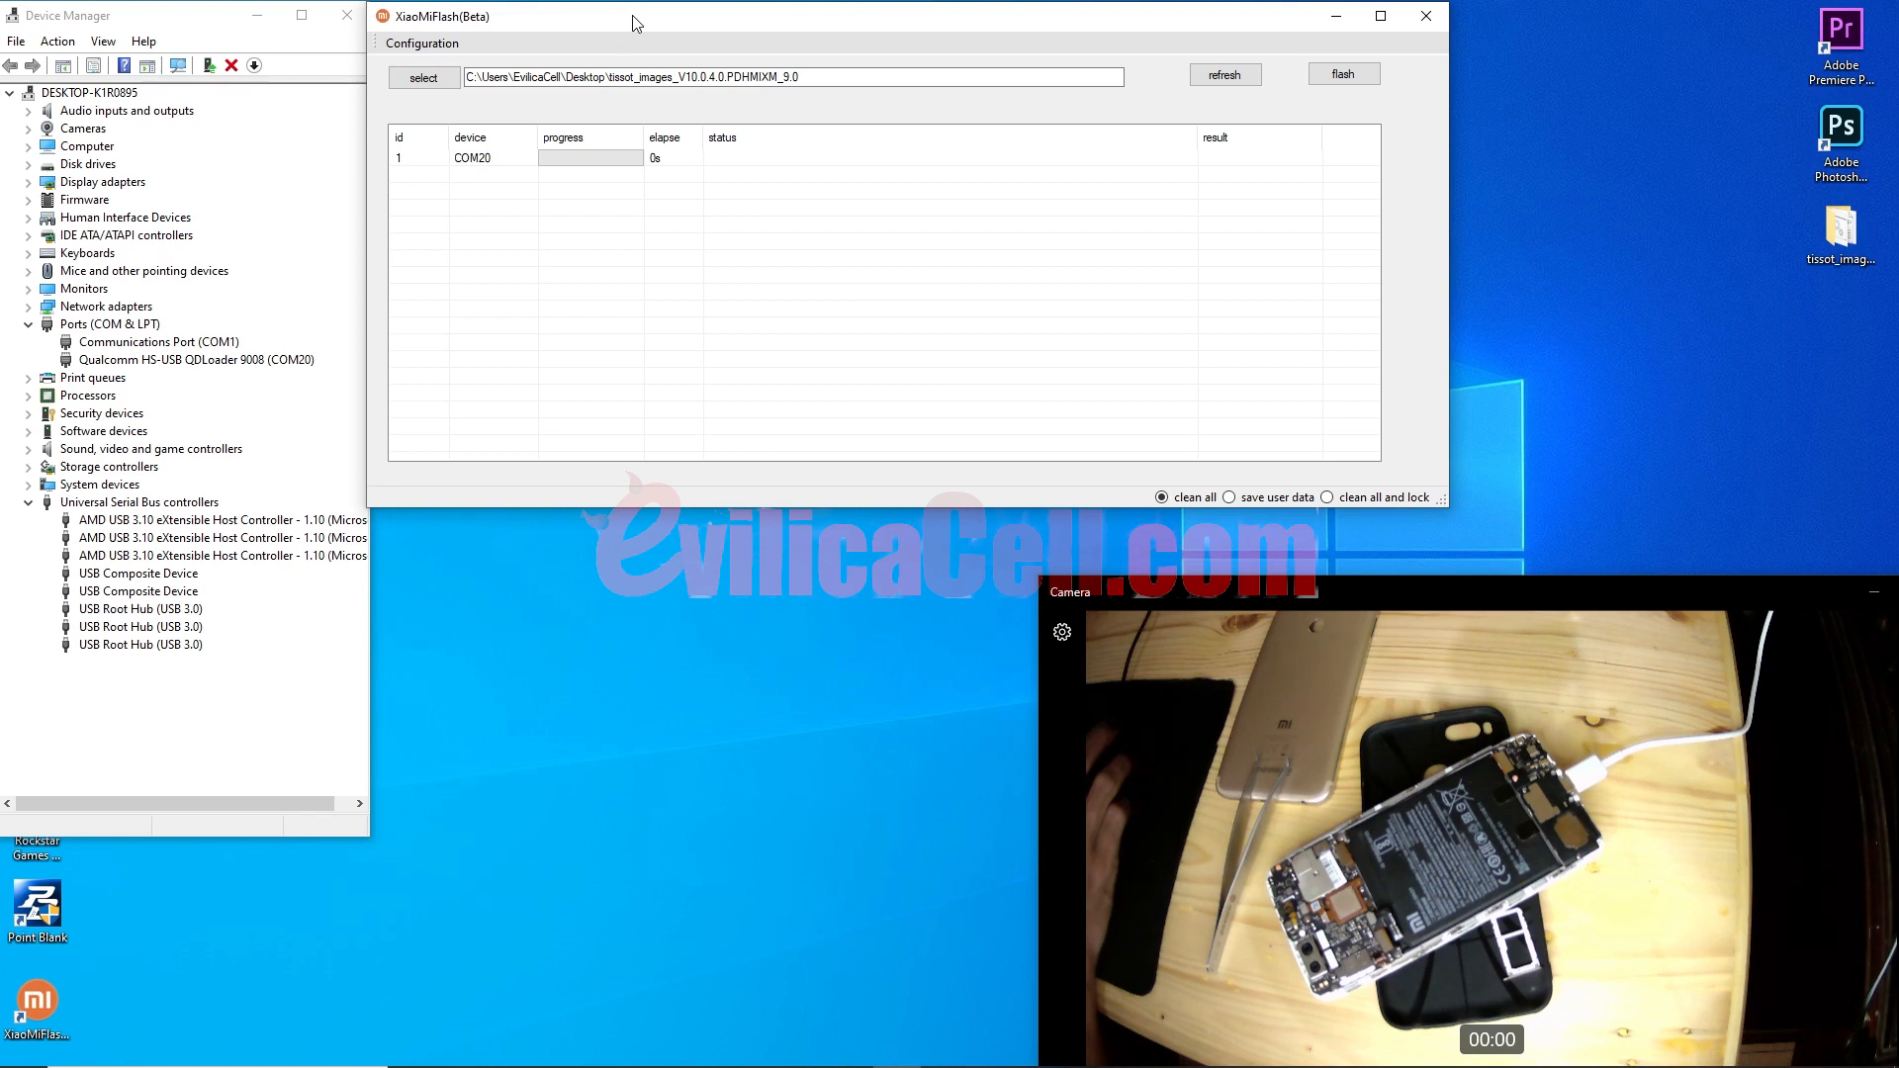
# - Flash the selected firmware to the COM20 device and close the flashing tool once flashing is done
pyautogui.click(1338, 81)
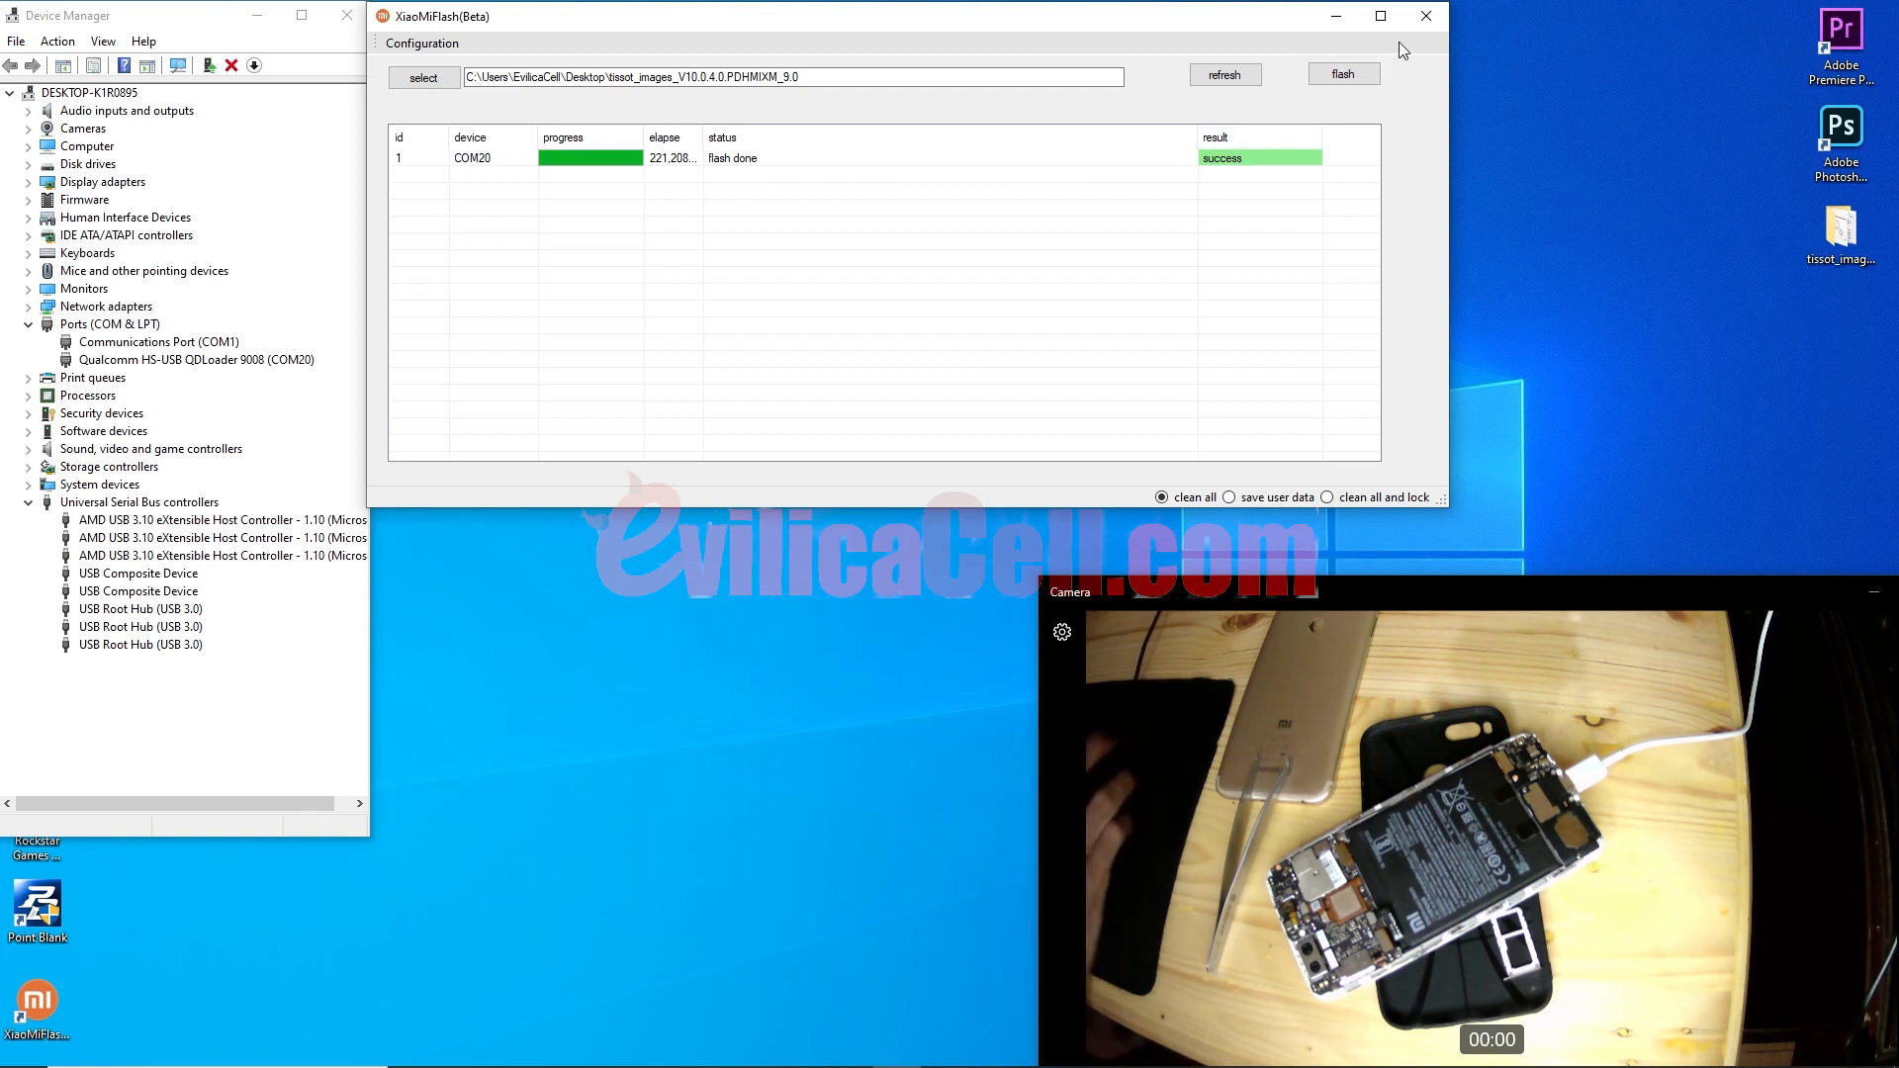
pyautogui.click(1422, 17)
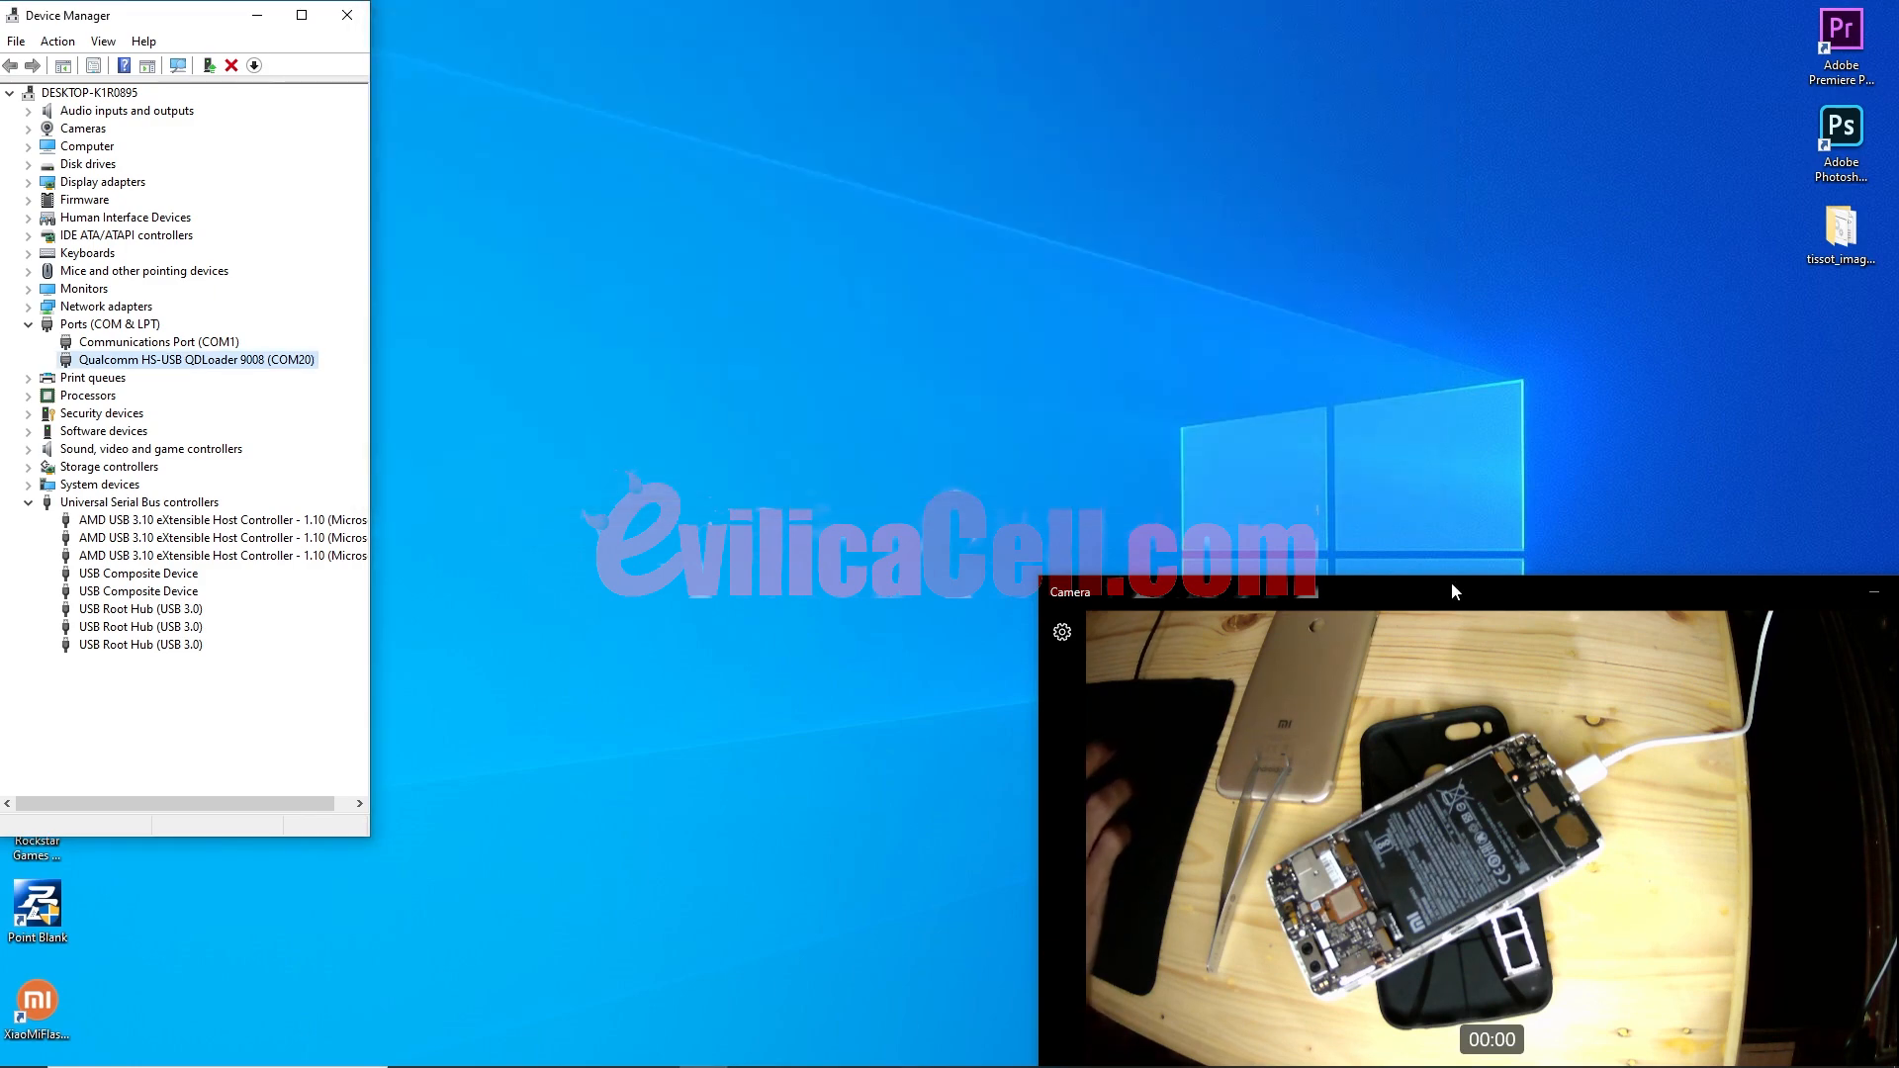
# - Maximize the Camera window
pyautogui.doubleClick(1450, 585)
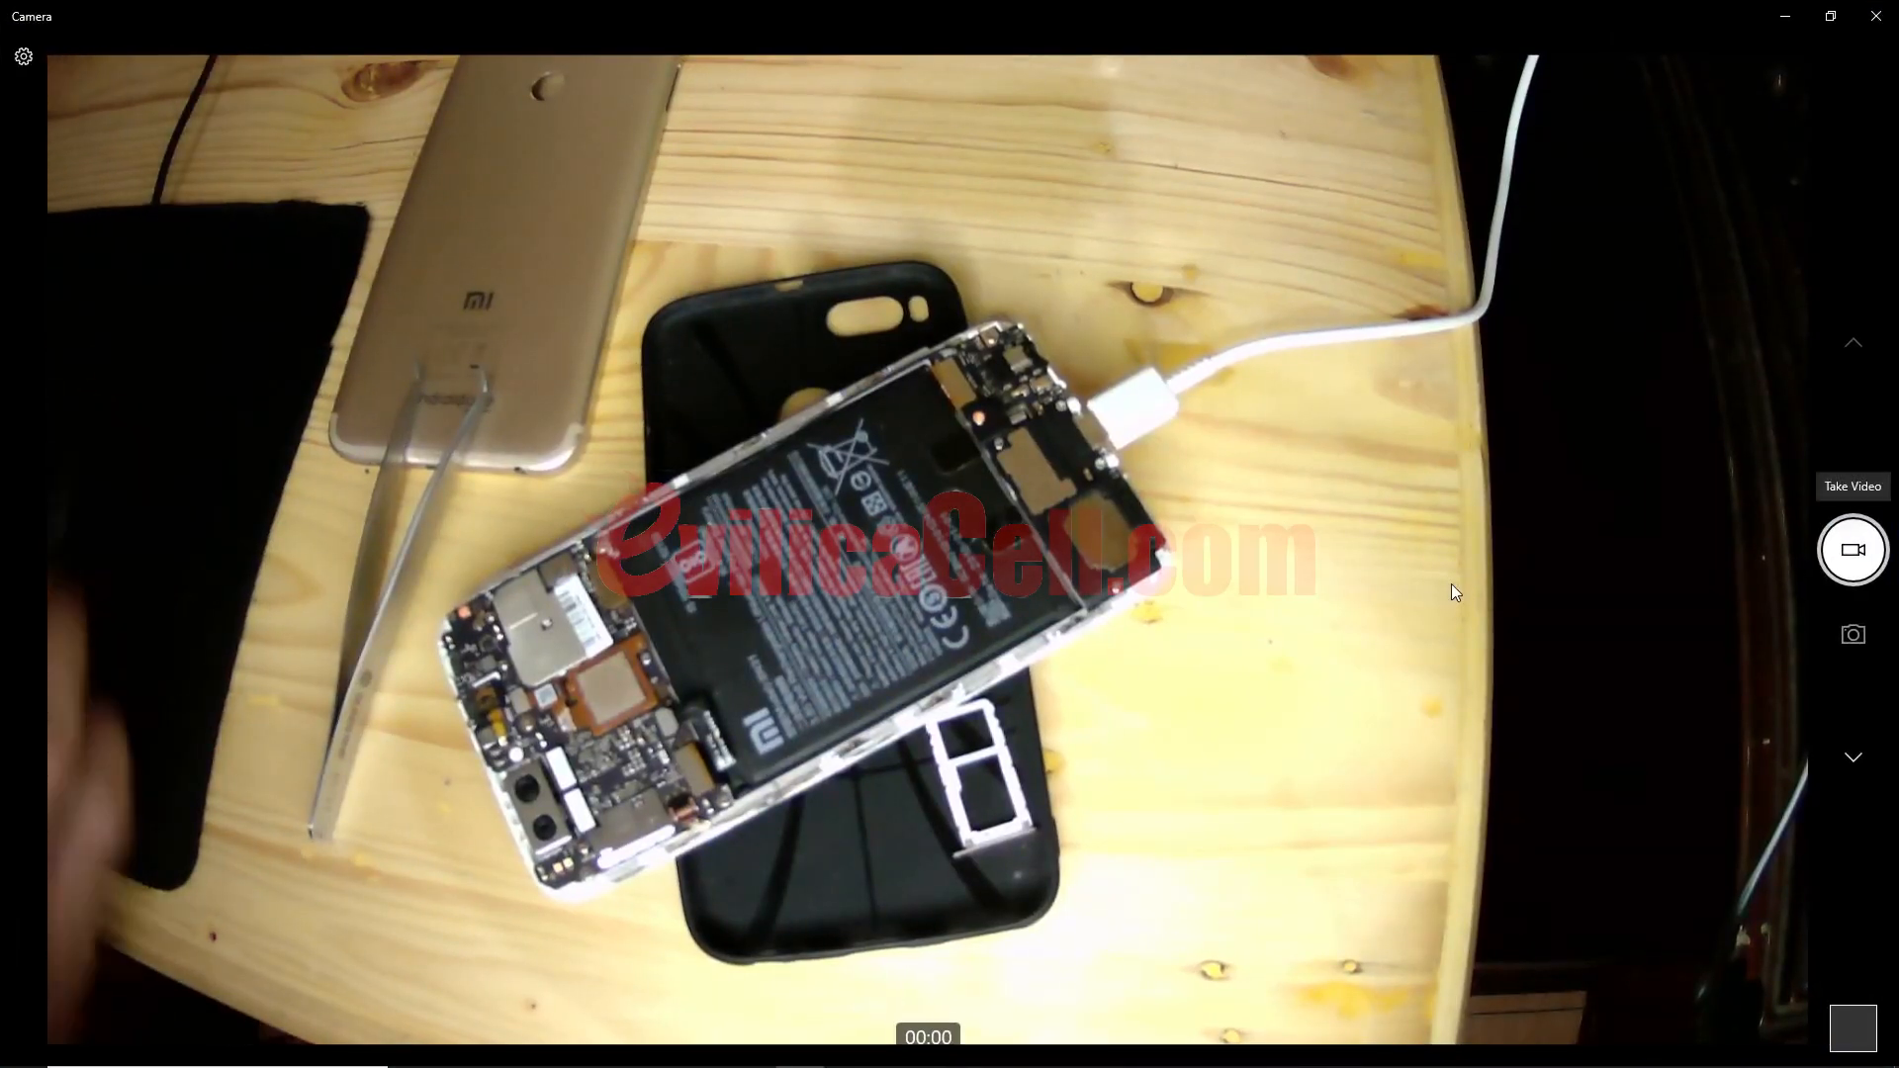